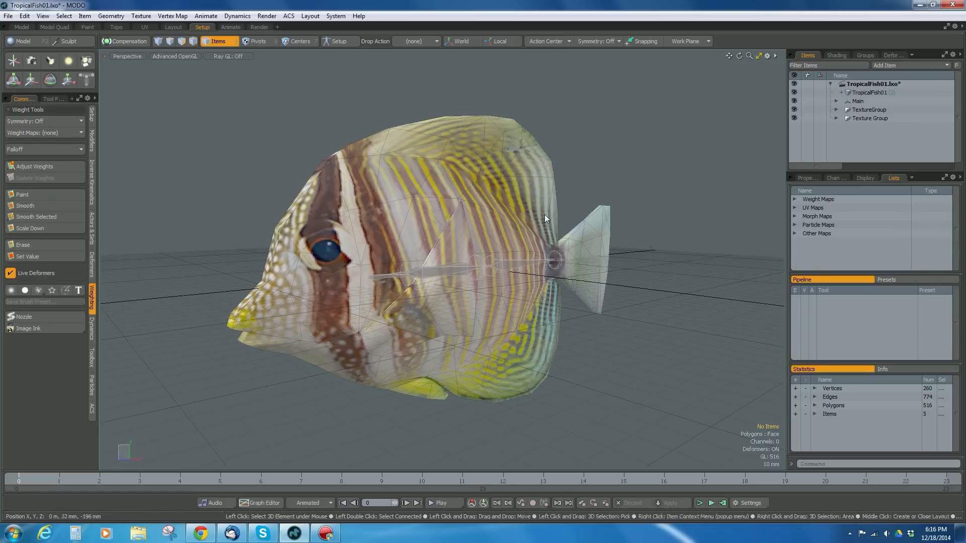
Step: Switch to the Animate layout and open the Item List and Groups palettes
{"action": "left_click", "coordinate": [228, 27]}
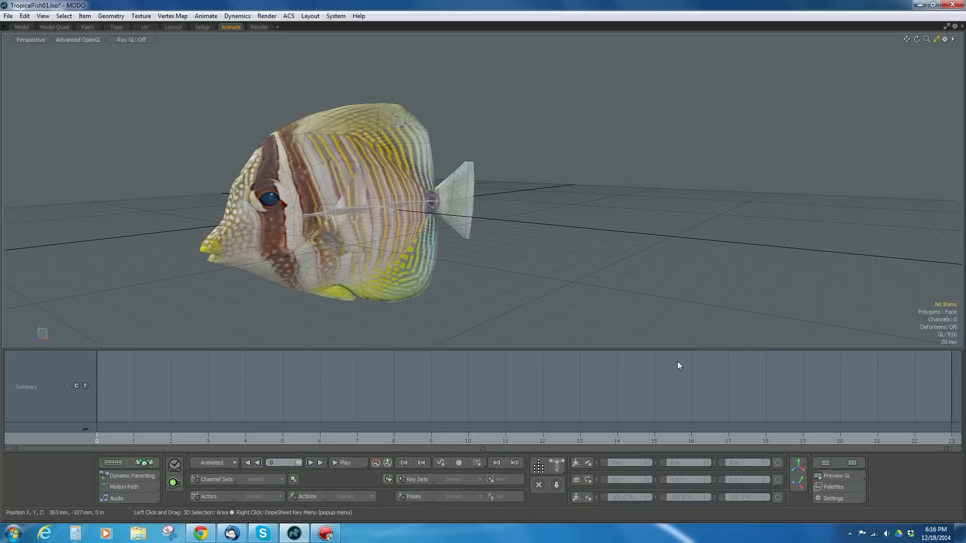
{"action": "left_click", "coordinate": [831, 488]}
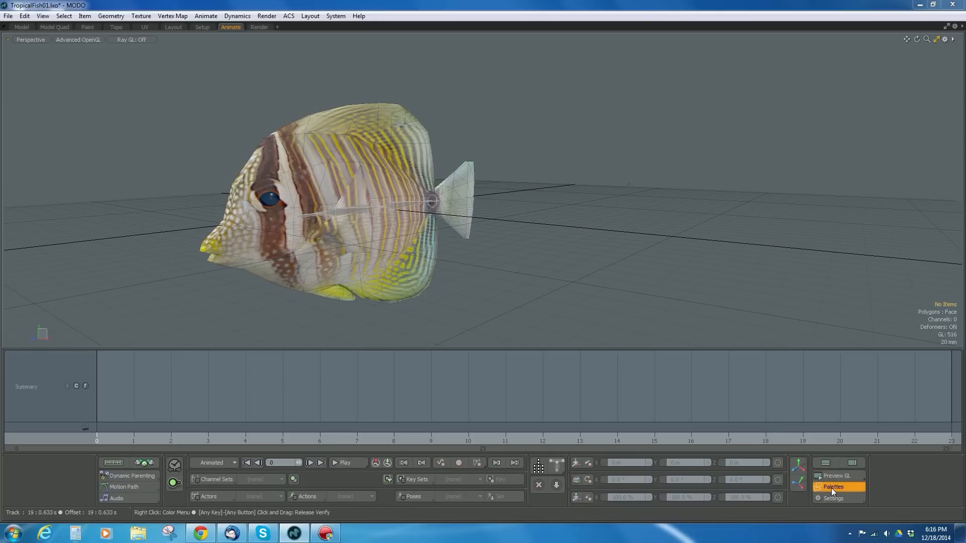
{"action": "left_click", "coordinate": [755, 337]}
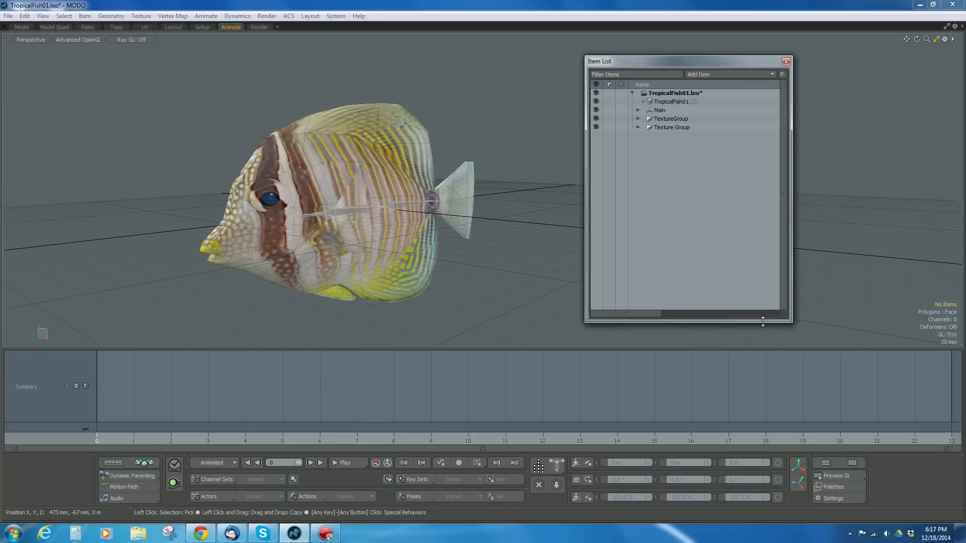
{"action": "left_click", "coordinate": [834, 488]}
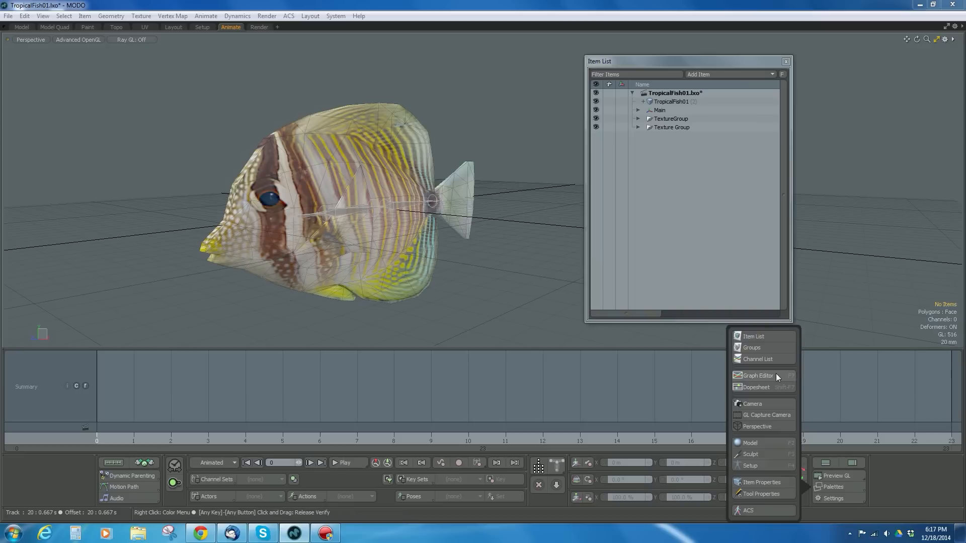
{"action": "left_click", "coordinate": [757, 348]}
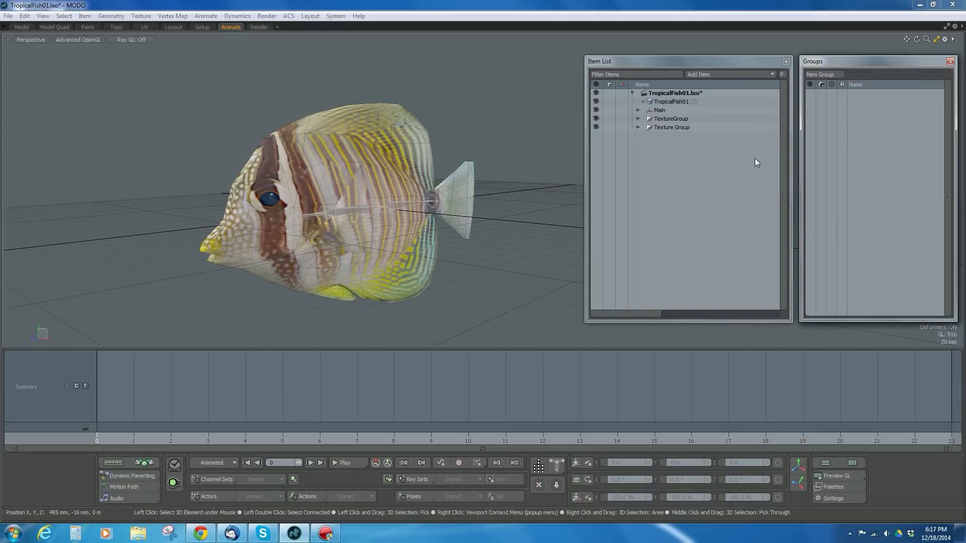
Step: Create a new actor called TropicalFish from the joints Head, Spine1, Spine2 and Spine3
{"action": "left_click", "coordinate": [638, 110]}
{"action": "left_click", "coordinate": [644, 118]}
{"action": "left_click", "coordinate": [650, 127]}
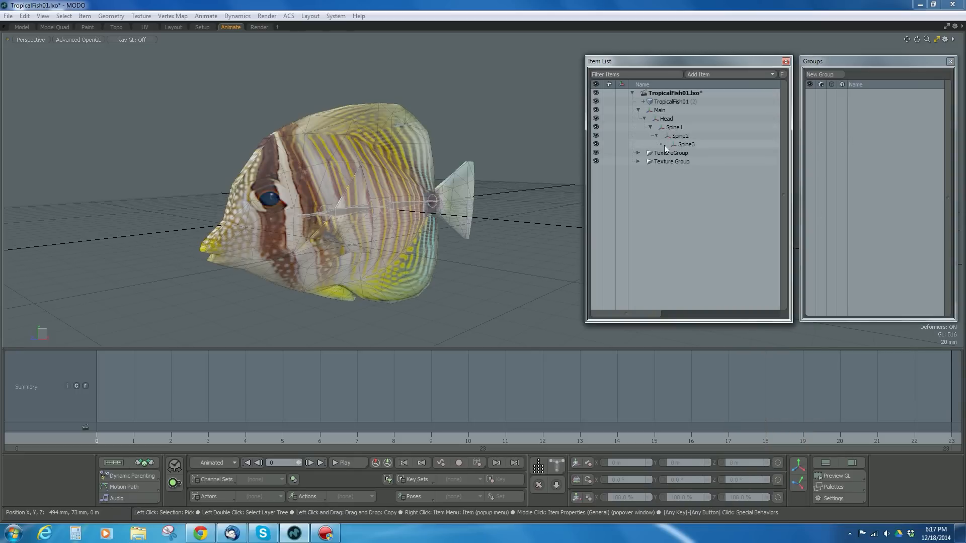
{"action": "left_click", "coordinate": [659, 111]}
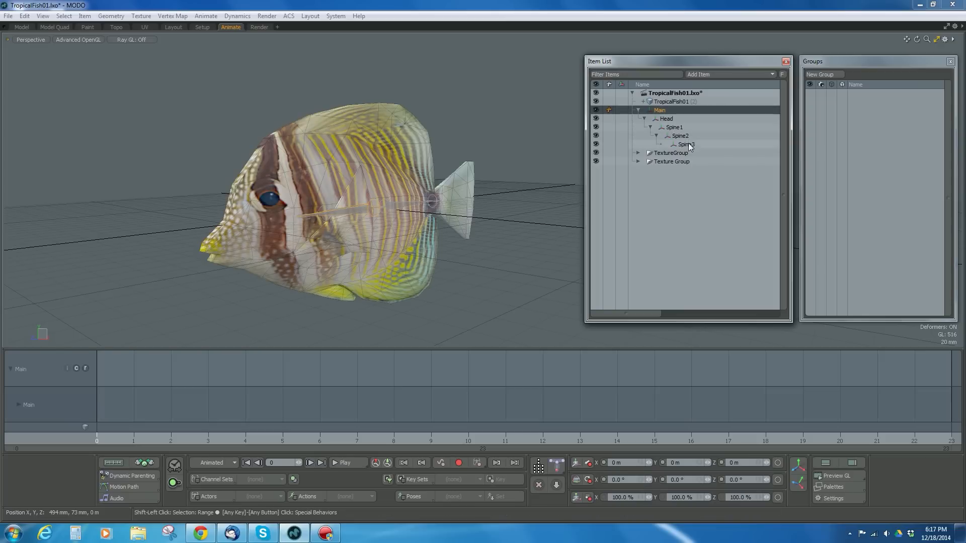
{"action": "left_click", "coordinate": [667, 120]}
{"action": "left_click", "coordinate": [687, 146], "text": "shift"}
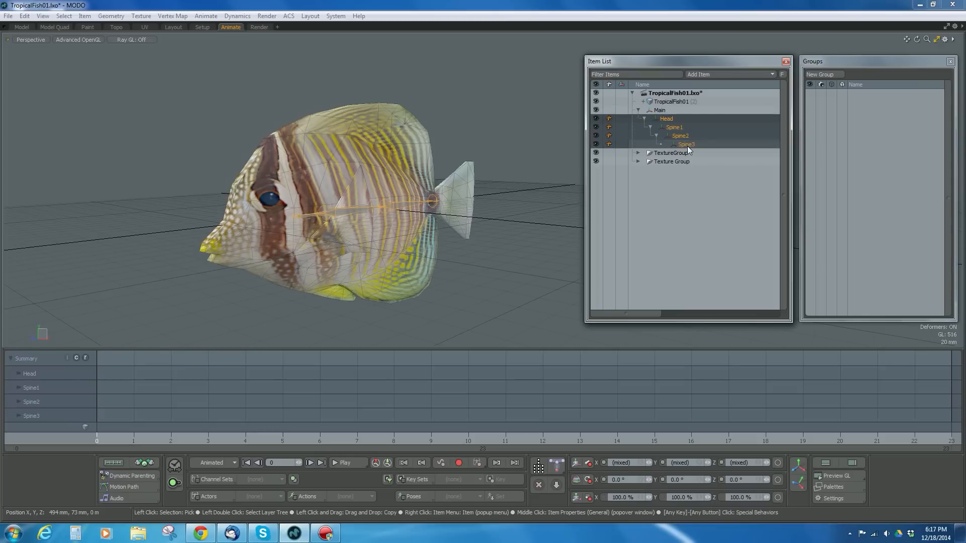
{"action": "left_click", "coordinate": [218, 497]}
{"action": "left_click", "coordinate": [213, 312]}
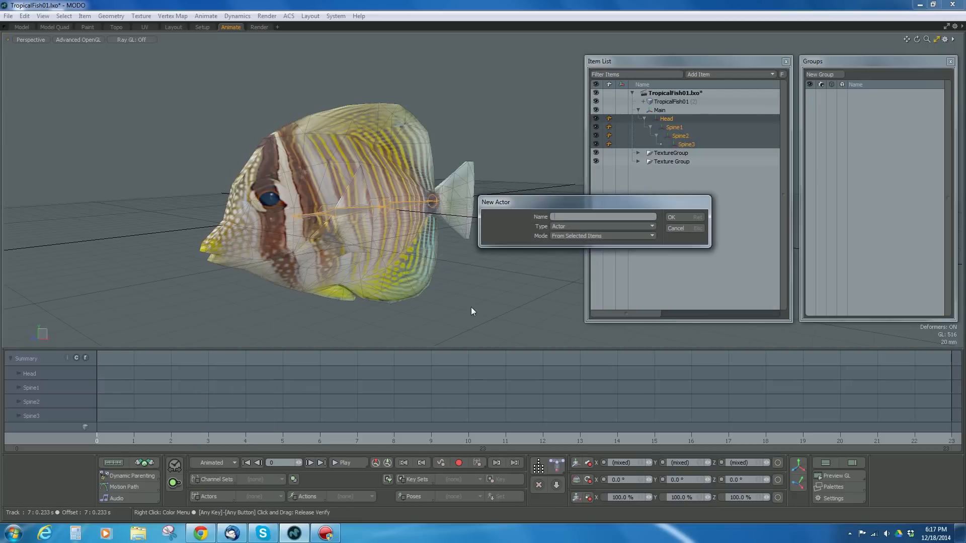
{"action": "type", "text": "TropicalFish"}
{"action": "key", "text": "Return"}
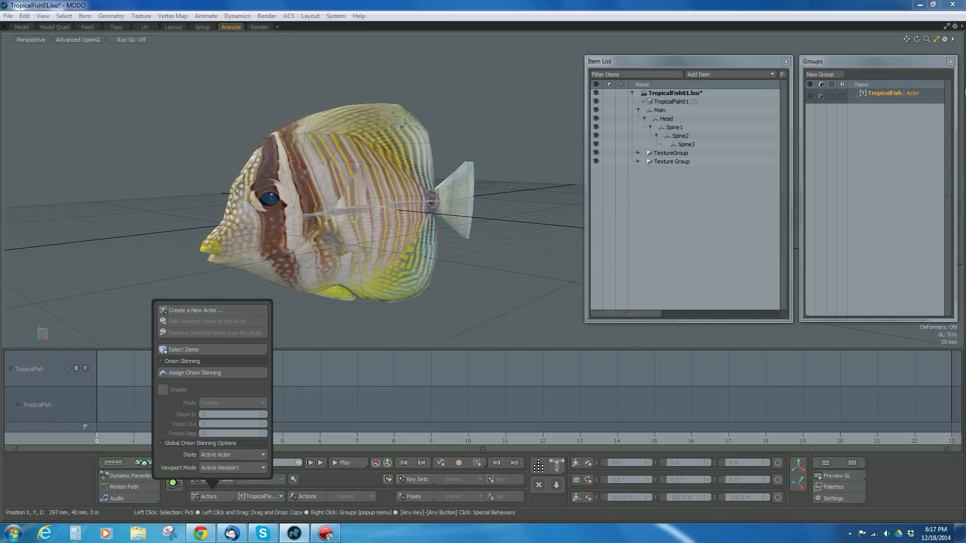
Step: Inspect the items stored inside the TropicalFish actor group
{"action": "left_click", "coordinate": [861, 109]}
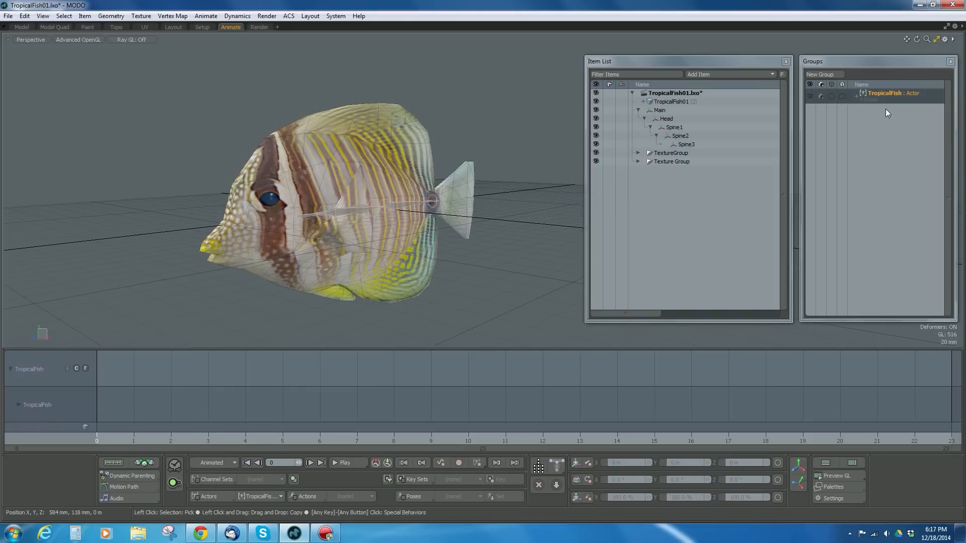
{"action": "left_click", "coordinate": [856, 95]}
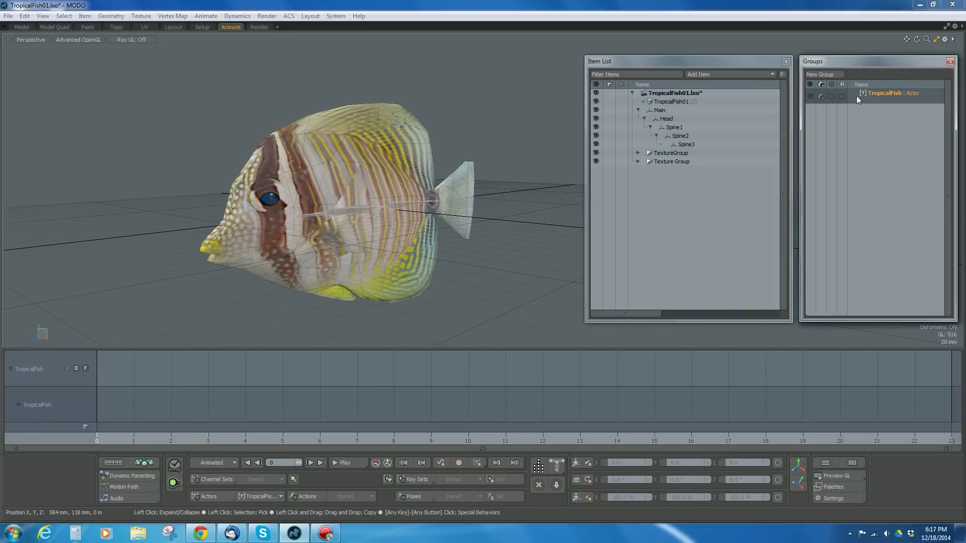
{"action": "left_click", "coordinate": [861, 125]}
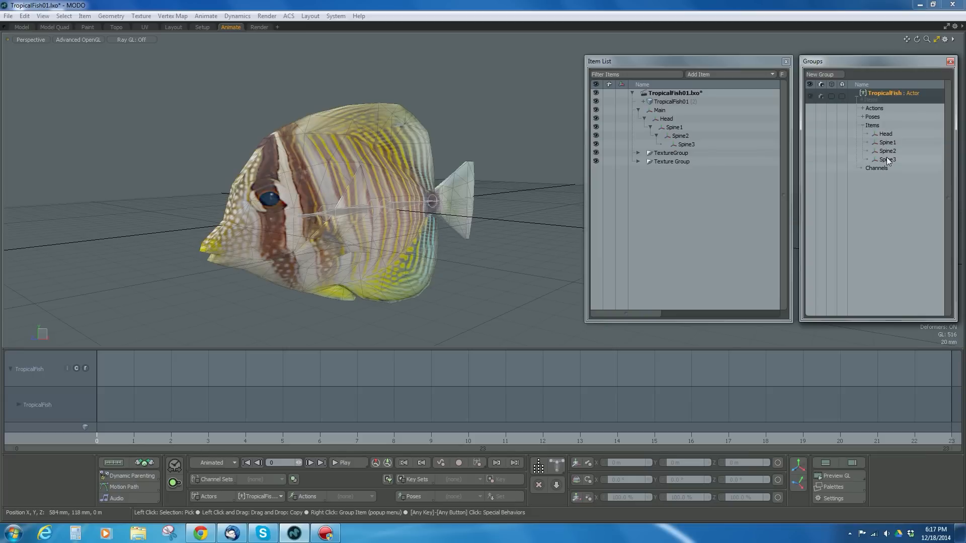
{"action": "left_click", "coordinate": [862, 125]}
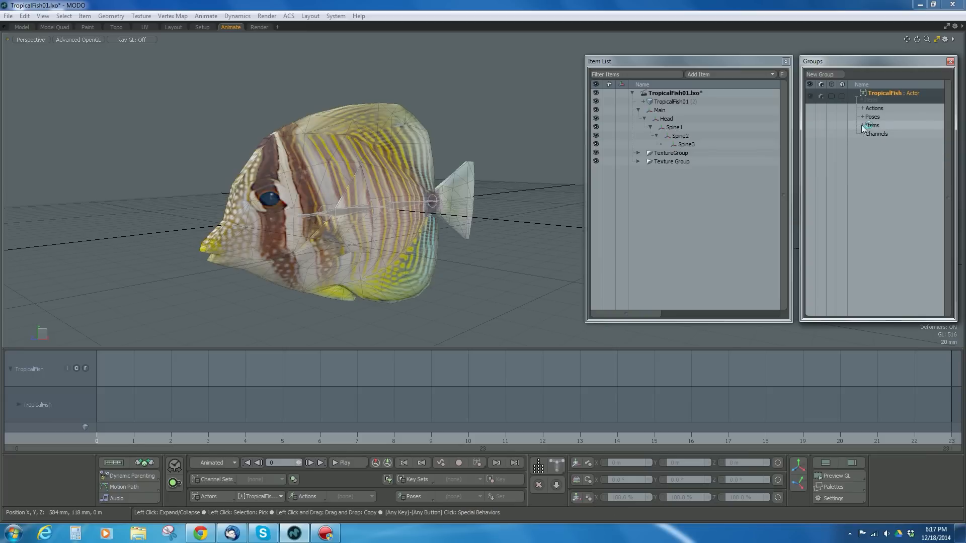
{"action": "left_click", "coordinate": [864, 150]}
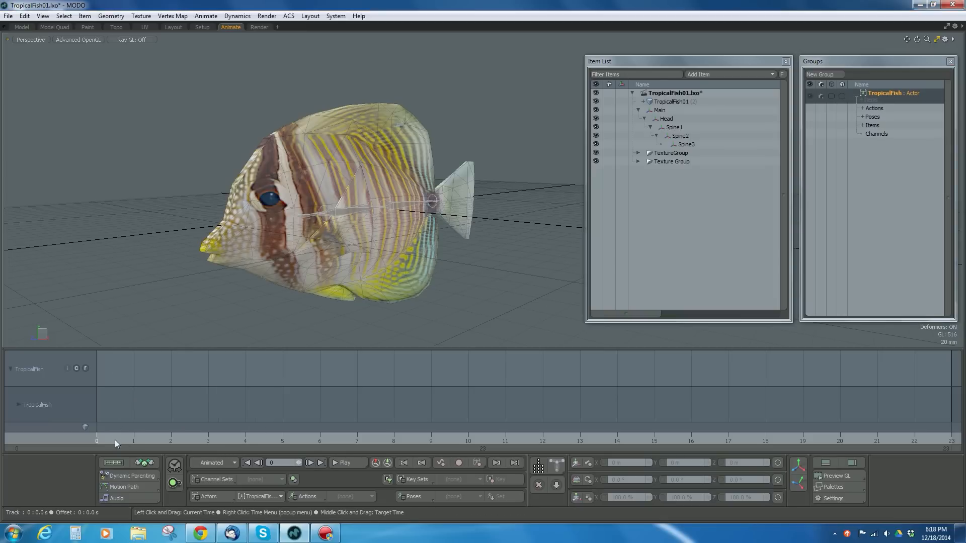
Step: Set the Y rotation of Spine1, Spine2 and Spine3 to 20° at frame 0
{"action": "left_click_drag", "start_coordinate": [331, 216], "coordinate": [418, 279], "text": "alt"}
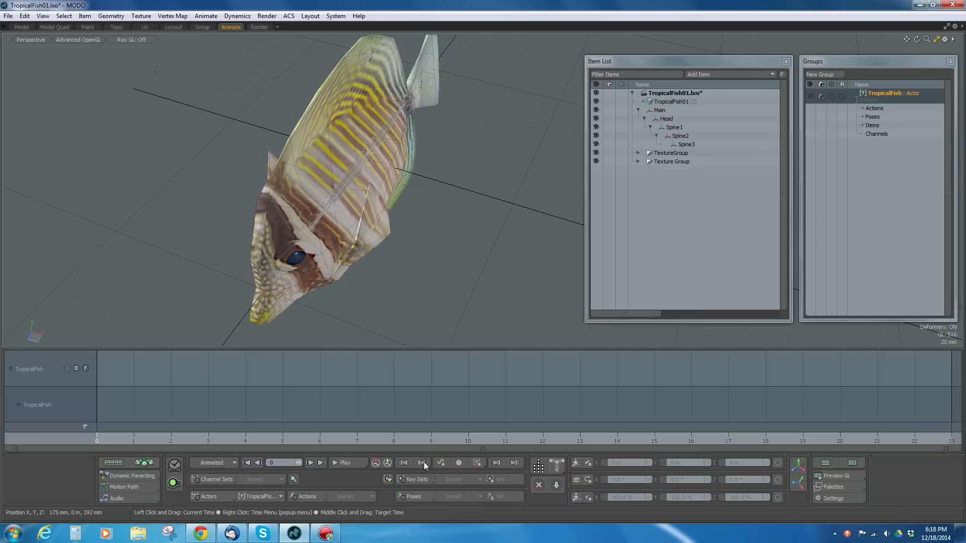
{"action": "left_click", "coordinate": [424, 496]}
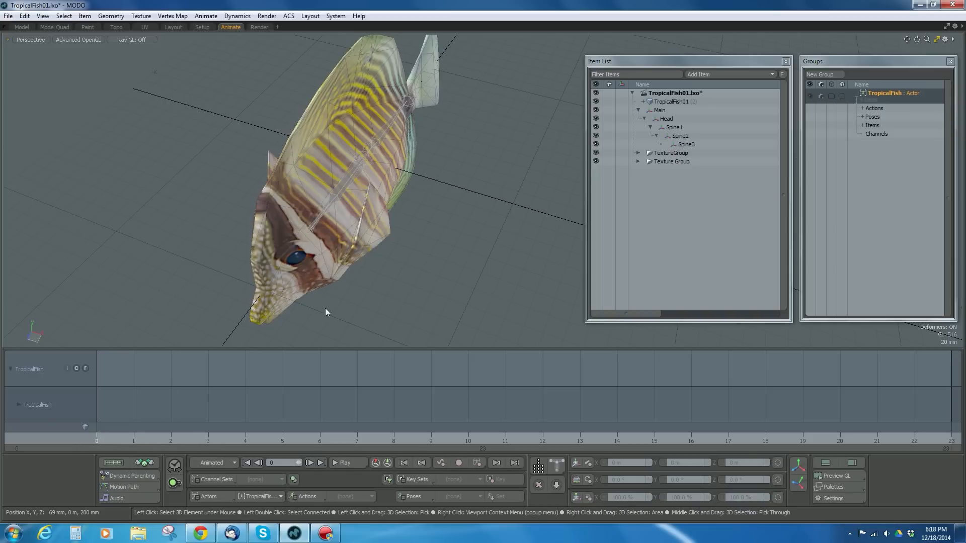
{"action": "left_click_drag", "start_coordinate": [363, 244], "coordinate": [574, 206], "text": "alt"}
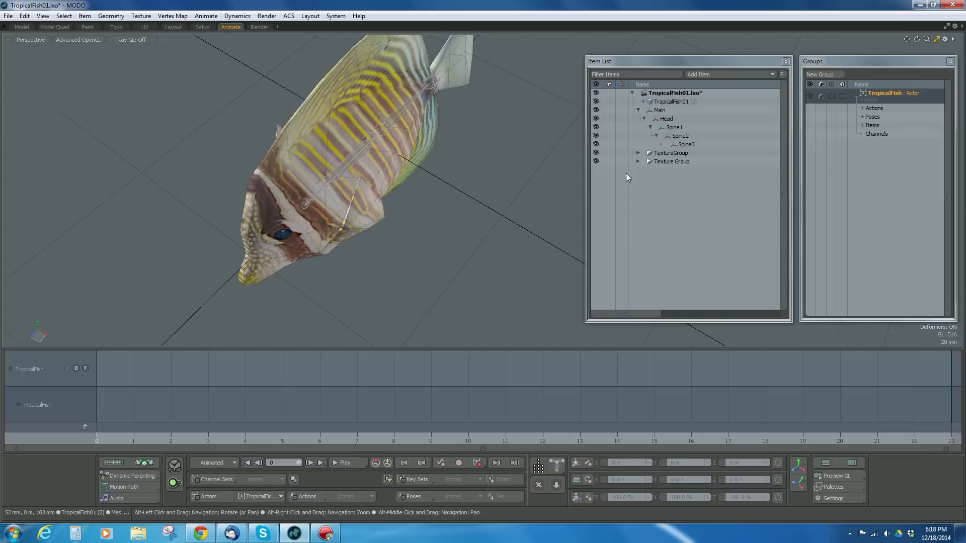
{"action": "left_click", "coordinate": [673, 128]}
{"action": "left_click", "coordinate": [684, 144], "text": "shift"}
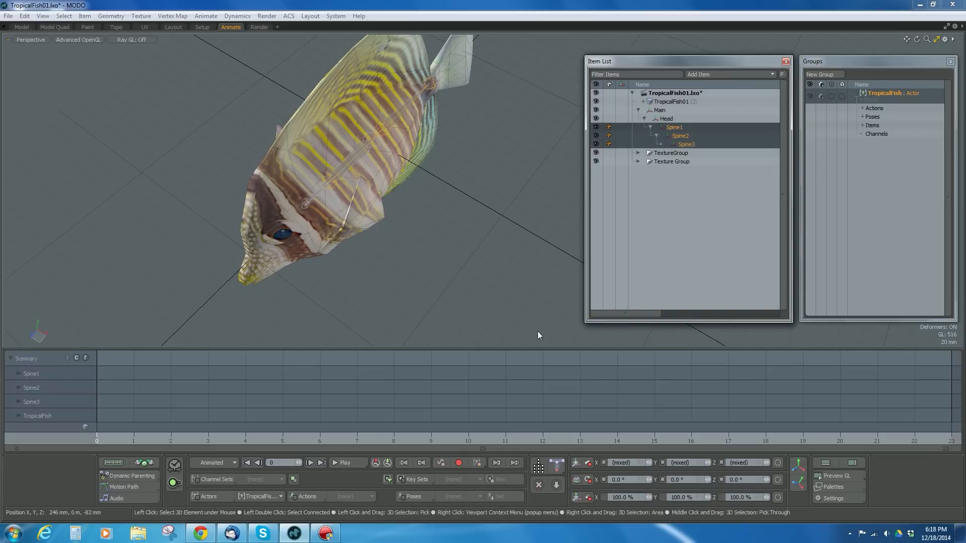
{"action": "left_click", "coordinate": [661, 479]}
{"action": "left_click", "coordinate": [681, 480]}
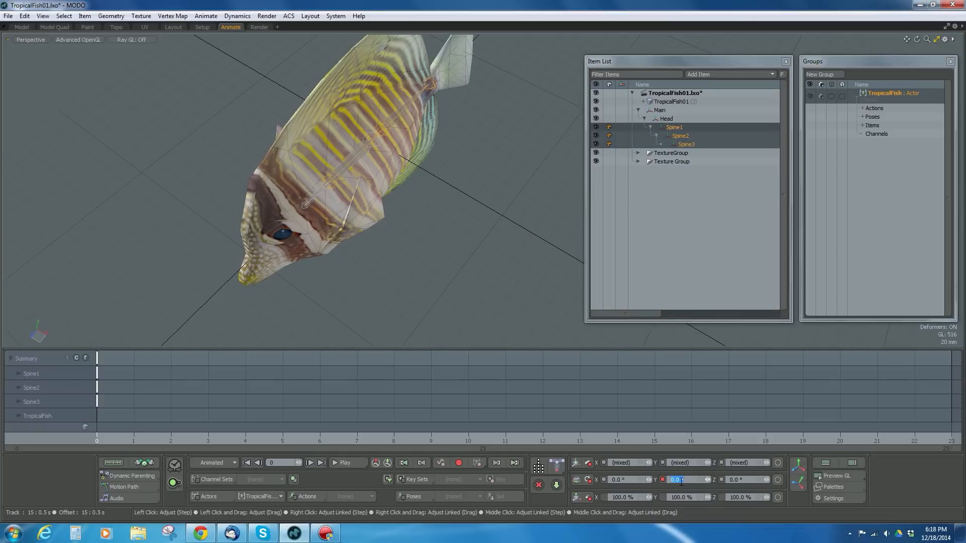
{"action": "type", "text": "20"}
{"action": "key", "text": "Return"}
{"action": "left_click_drag", "start_coordinate": [463, 221], "coordinate": [426, 219], "text": "alt"}
{"action": "right_click_drag", "start_coordinate": [427, 220], "coordinate": [417, 220], "text": "alt"}
{"action": "left_click_drag", "start_coordinate": [417, 221], "coordinate": [414, 240], "text": "alt"}
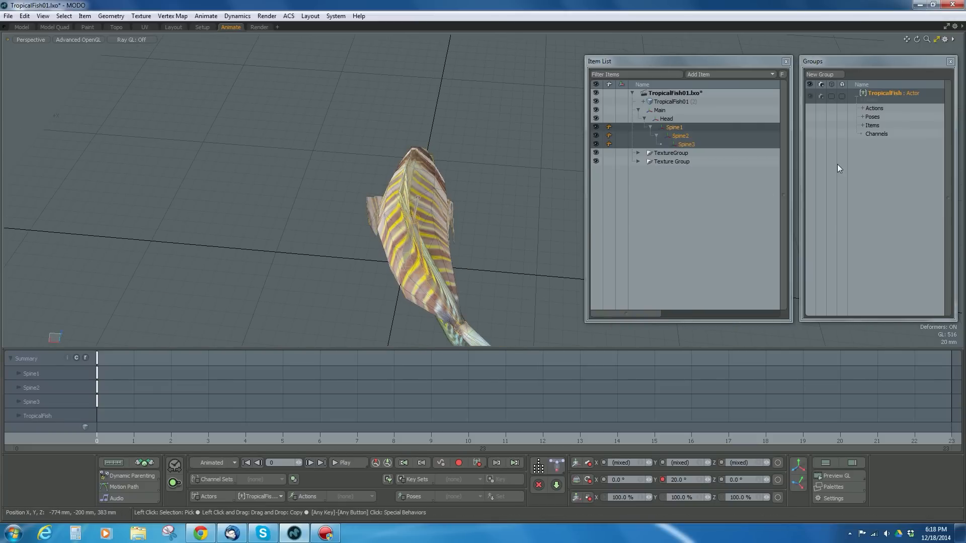
Step: Store the current bend as a new actor pose named Swim_Right and expand the actor's Poses group
{"action": "left_click", "coordinate": [420, 498]}
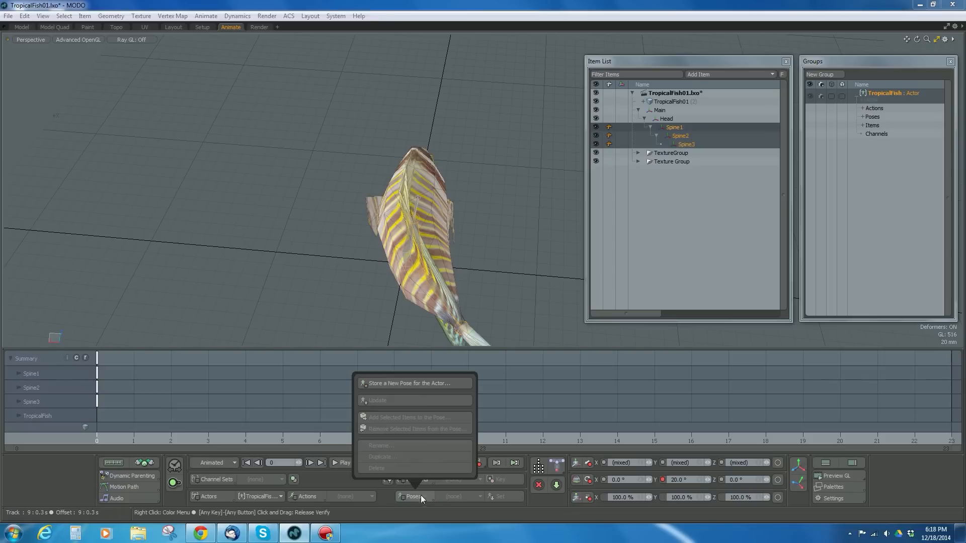
{"action": "left_click", "coordinate": [425, 385]}
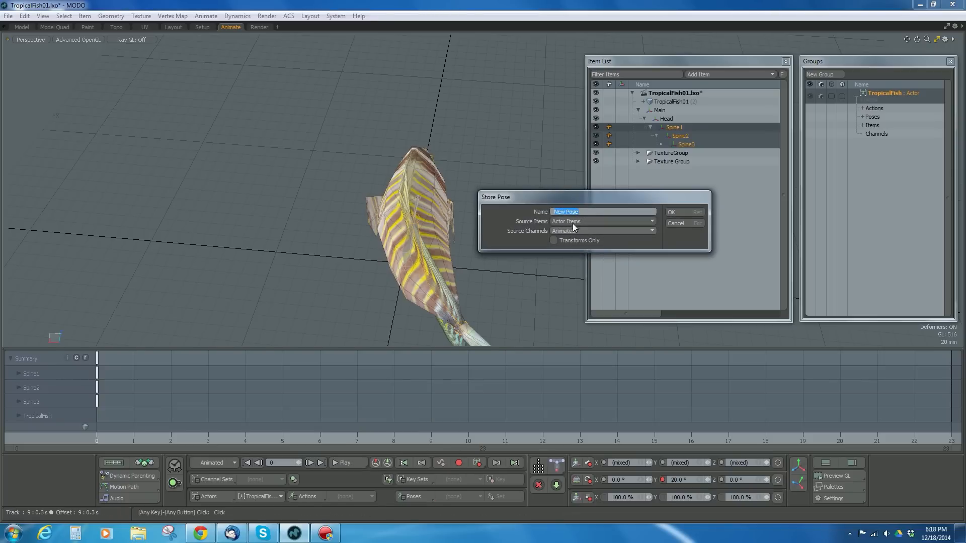
{"action": "type", "text": "Swim_Right"}
{"action": "key", "text": "Return"}
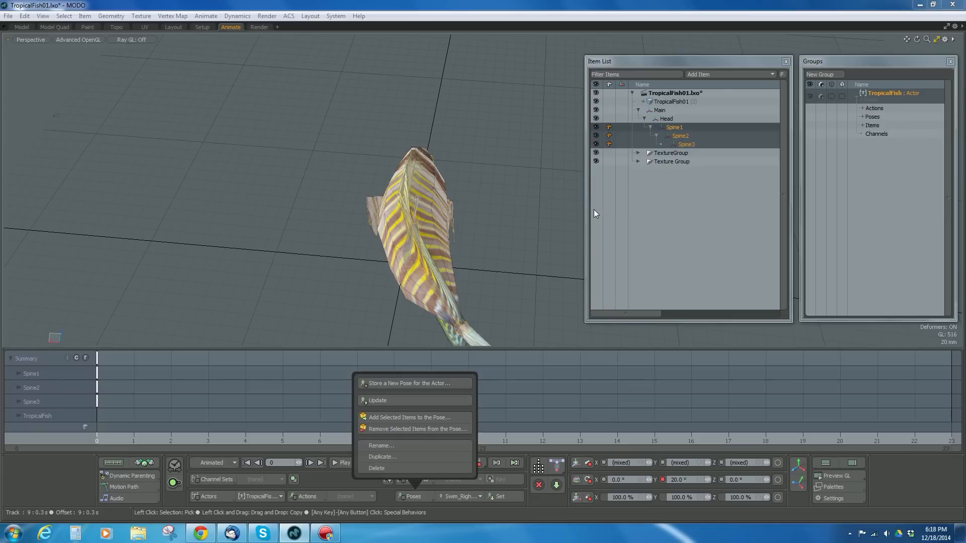
{"action": "left_click", "coordinate": [862, 116]}
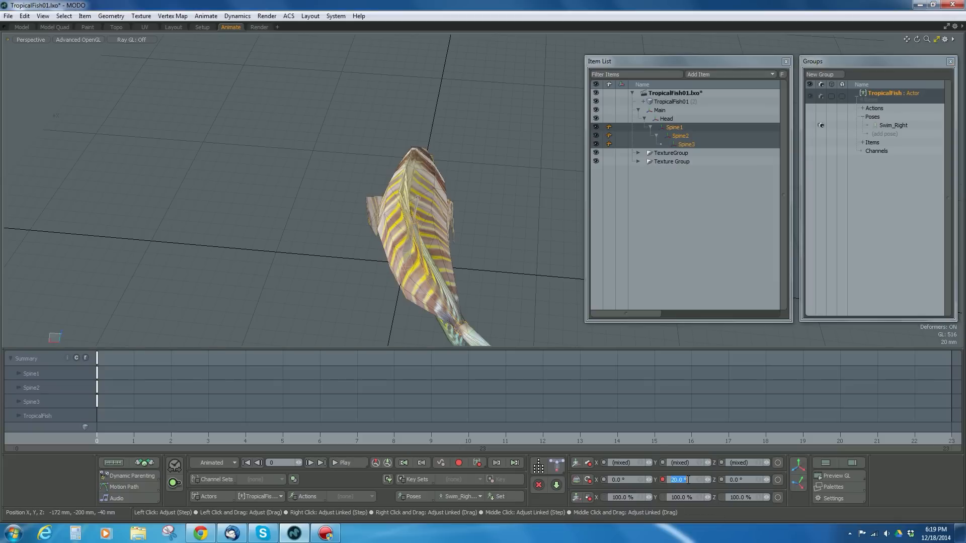
Step: Set the Y rotation of the three selected spine joints to -20°
{"action": "left_click", "coordinate": [676, 479]}
{"action": "type", "text": "-20"}
{"action": "key", "text": "Return"}
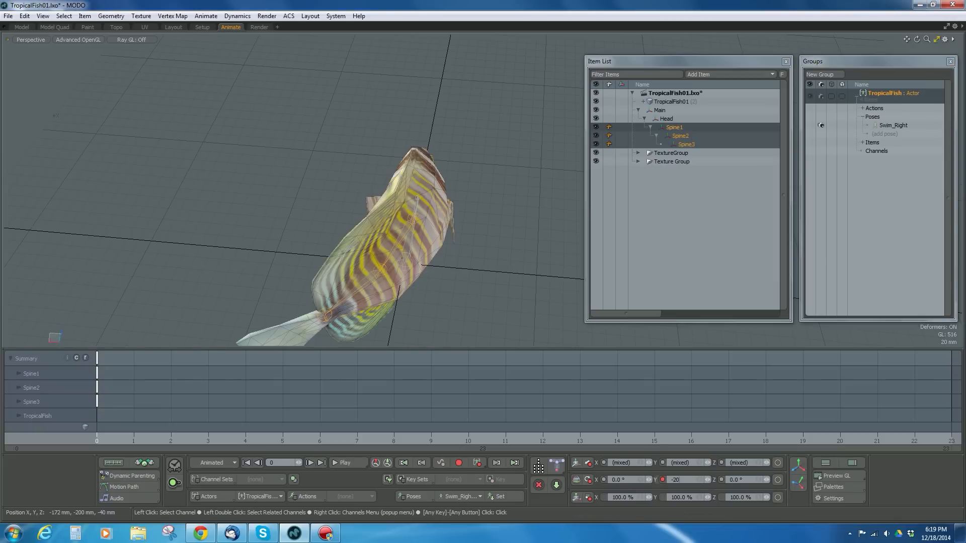
Step: Store the opposite bend as a new actor pose named Swim_Left
{"action": "left_click", "coordinate": [411, 497]}
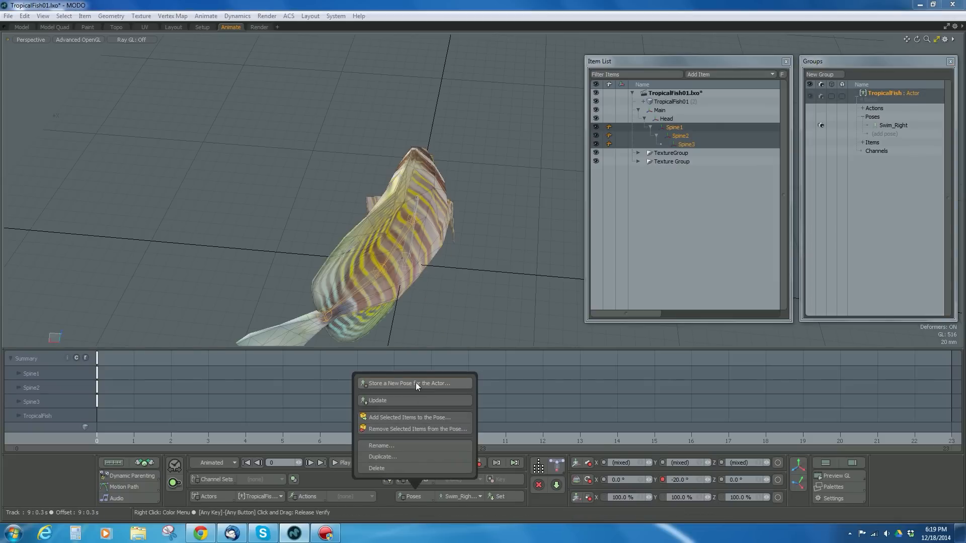
{"action": "left_click", "coordinate": [415, 383]}
{"action": "left_click_drag", "start_coordinate": [583, 211], "coordinate": [570, 212]}
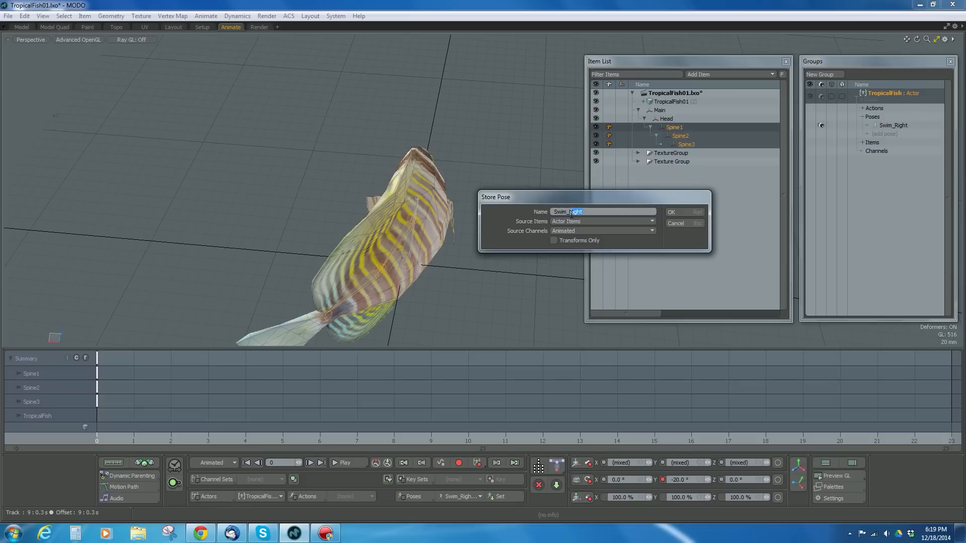
{"action": "type", "text": "Left"}
{"action": "key", "text": "Return"}
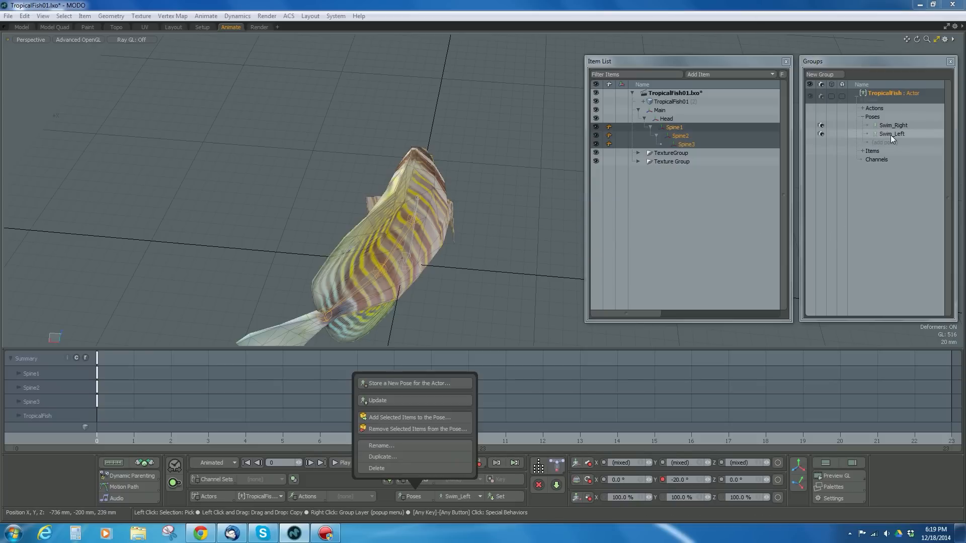
Step: Delete the spine joints' keyframes at frame 0
{"action": "left_click", "coordinate": [97, 359]}
{"action": "key", "text": "Delete"}
{"action": "left_click_drag", "start_coordinate": [385, 294], "coordinate": [329, 266], "text": "alt"}
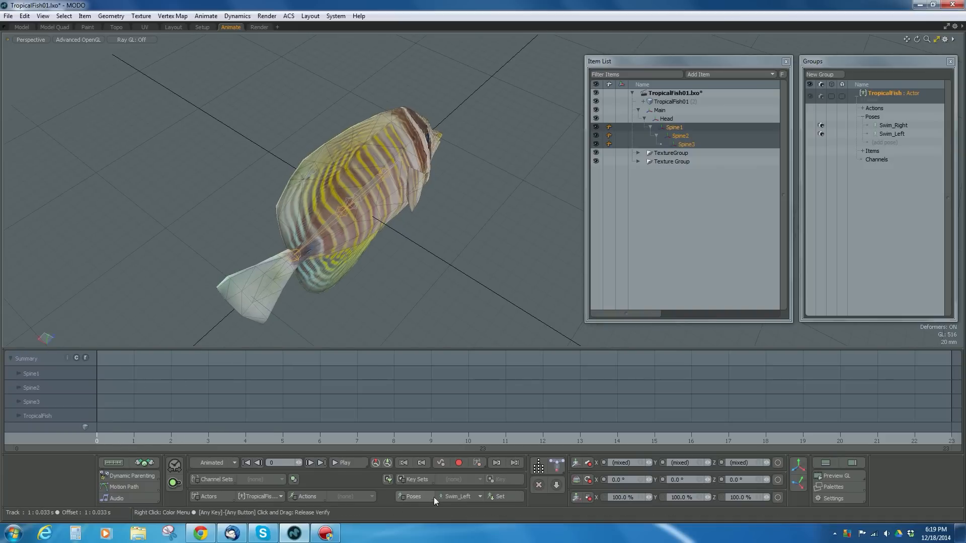
Step: Apply the Swim_Left pose at frame 0 and the Swim_Right pose at frame 5, and scrub back to frame 0
{"action": "left_click", "coordinate": [502, 497]}
{"action": "left_click_drag", "start_coordinate": [362, 202], "coordinate": [302, 303], "text": "alt"}
{"action": "left_click_drag", "start_coordinate": [109, 442], "coordinate": [282, 442]}
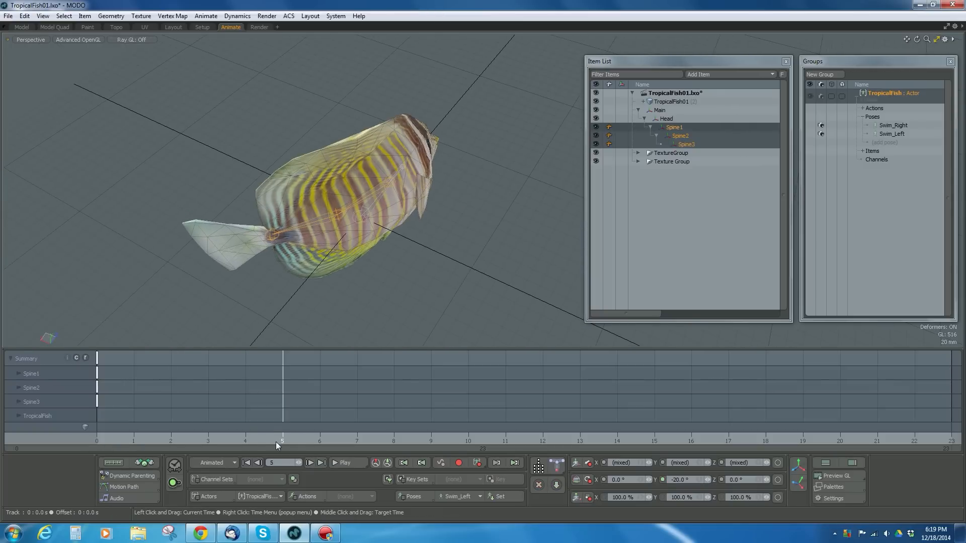
{"action": "left_click", "coordinate": [469, 498]}
{"action": "left_click", "coordinate": [468, 507]}
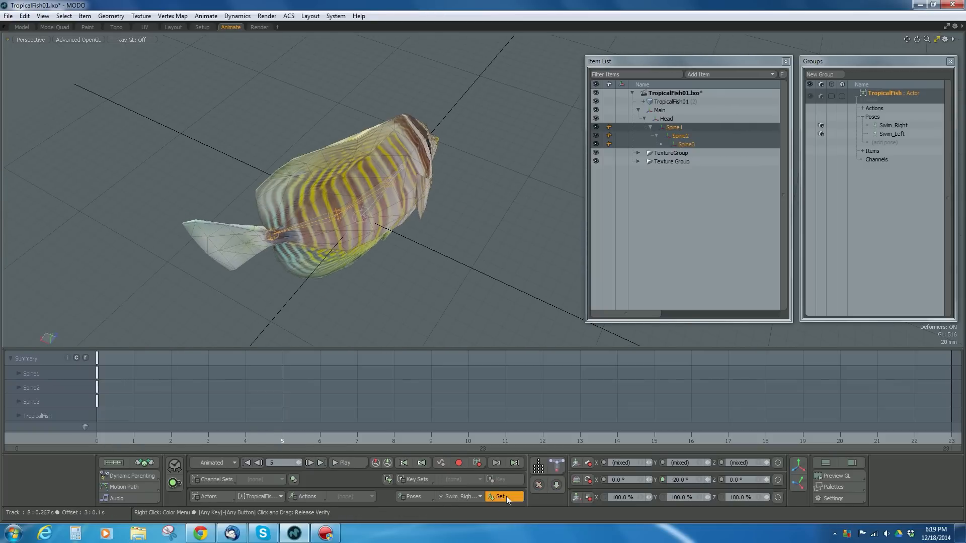
{"action": "left_click", "coordinate": [500, 496]}
{"action": "left_click_drag", "start_coordinate": [392, 242], "coordinate": [360, 288], "text": "alt"}
{"action": "mouse_move", "coordinate": [275, 441]}
{"action": "left_mouse_down"}
{"action": "mouse_move", "coordinate": [133, 441]}
{"action": "mouse_move", "coordinate": [319, 442]}
{"action": "mouse_move", "coordinate": [97, 442]}
{"action": "left_mouse_up"}
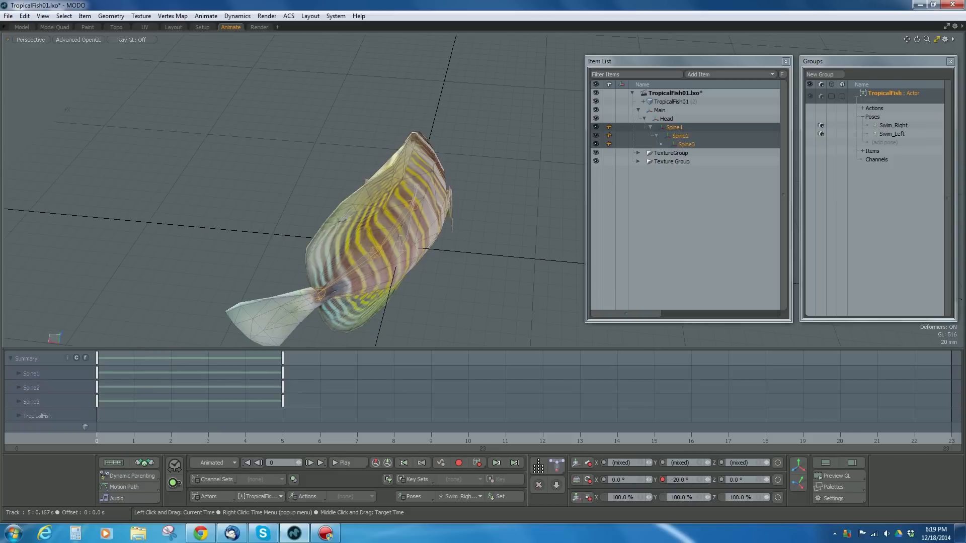
Step: Delete the pose keyframes at frames 0 and 5 and deselect the spine joints
{"action": "left_click_drag", "start_coordinate": [300, 353], "coordinate": [81, 360]}
{"action": "key", "text": "Delete"}
{"action": "left_click_drag", "start_coordinate": [370, 279], "coordinate": [388, 239], "text": "alt"}
{"action": "left_click", "coordinate": [418, 218]}
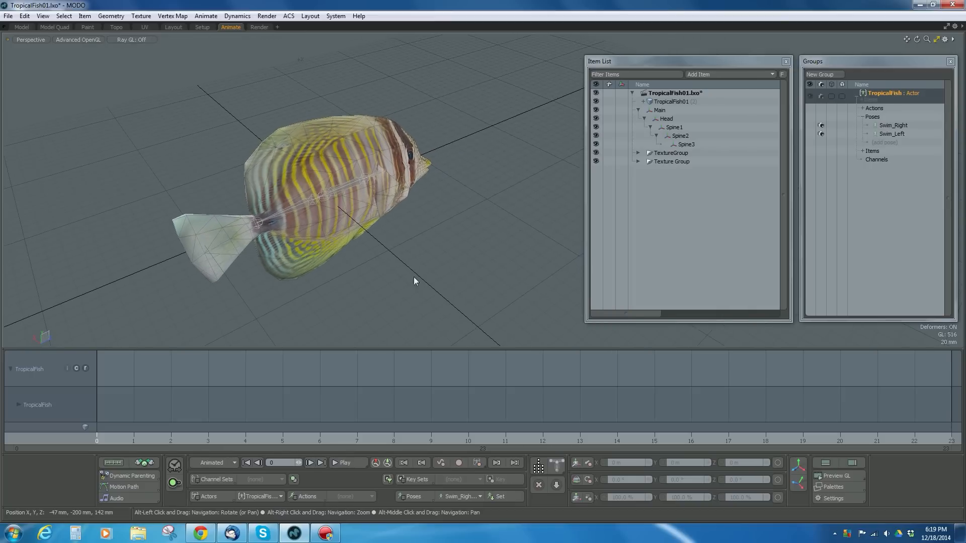
Step: Key the Y rotation of joints Spine1 to Spine3 at frame 0, and store it as a new actor pose named Base
{"action": "left_click", "coordinate": [699, 127]}
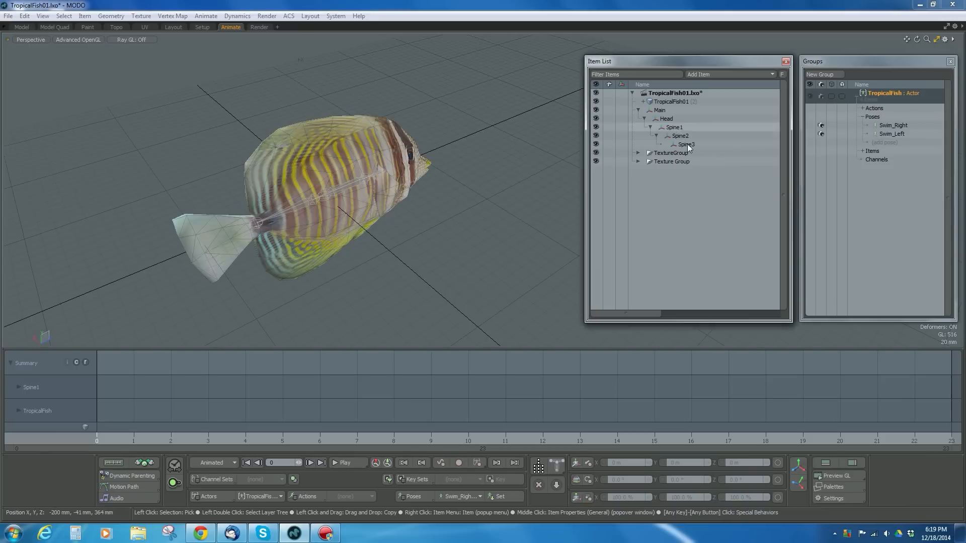
{"action": "left_click", "coordinate": [686, 145], "text": "shift"}
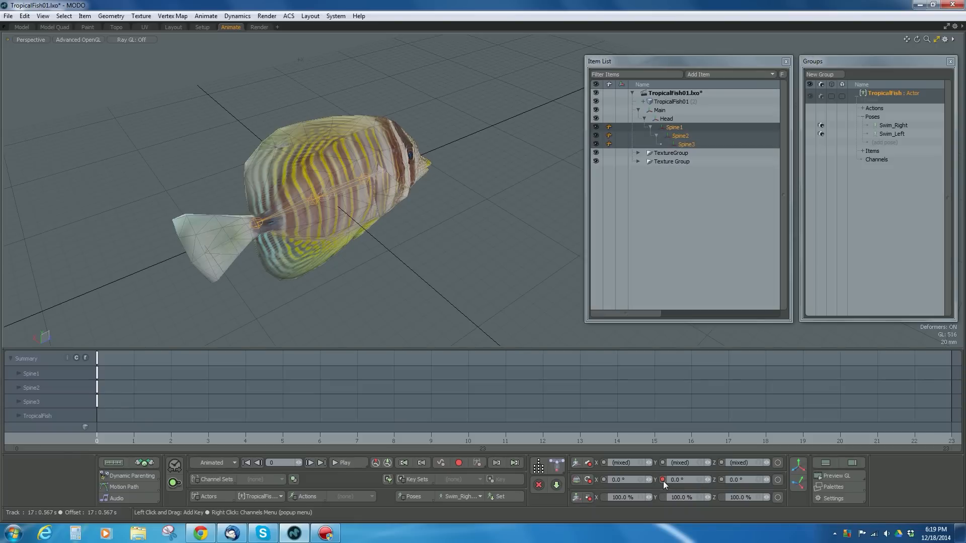
{"action": "left_click", "coordinate": [409, 498]}
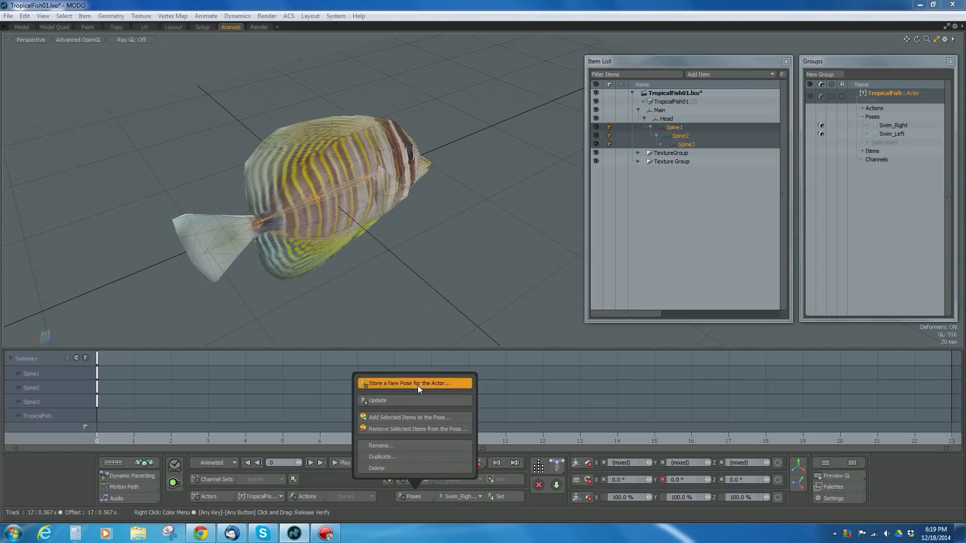
{"action": "left_click", "coordinate": [417, 385]}
{"action": "type", "text": "Base"}
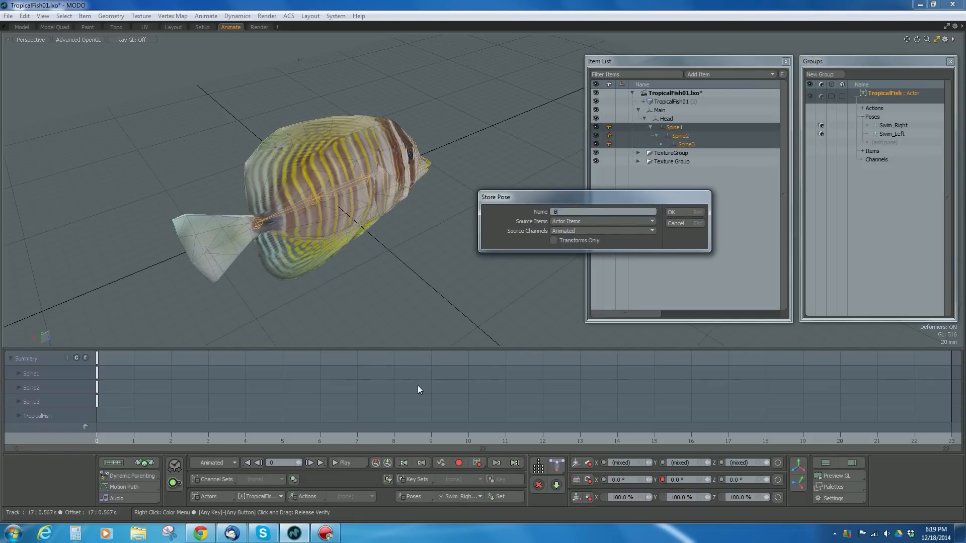
{"action": "key", "text": "Return"}
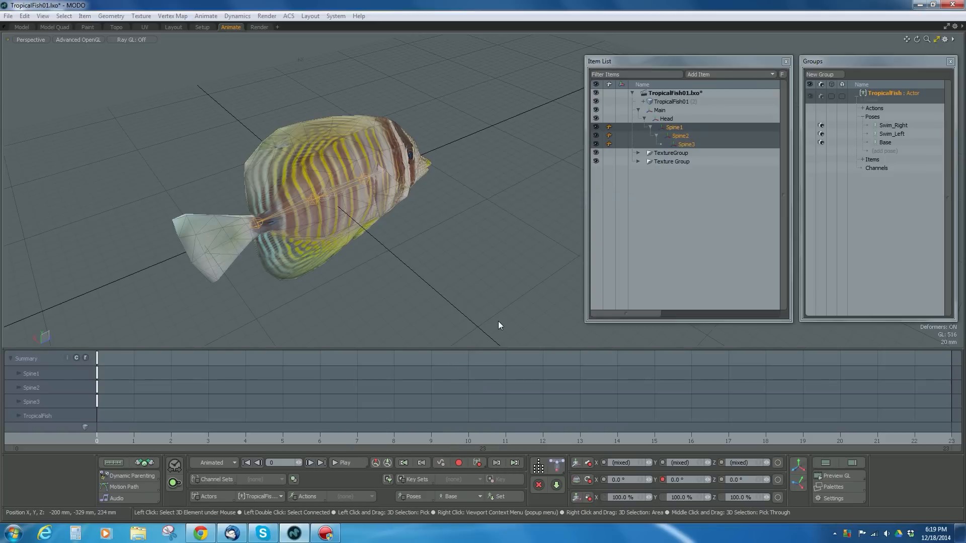
{"action": "left_click", "coordinate": [498, 322]}
{"action": "left_click", "coordinate": [892, 134]}
{"action": "left_click", "coordinate": [885, 143]}
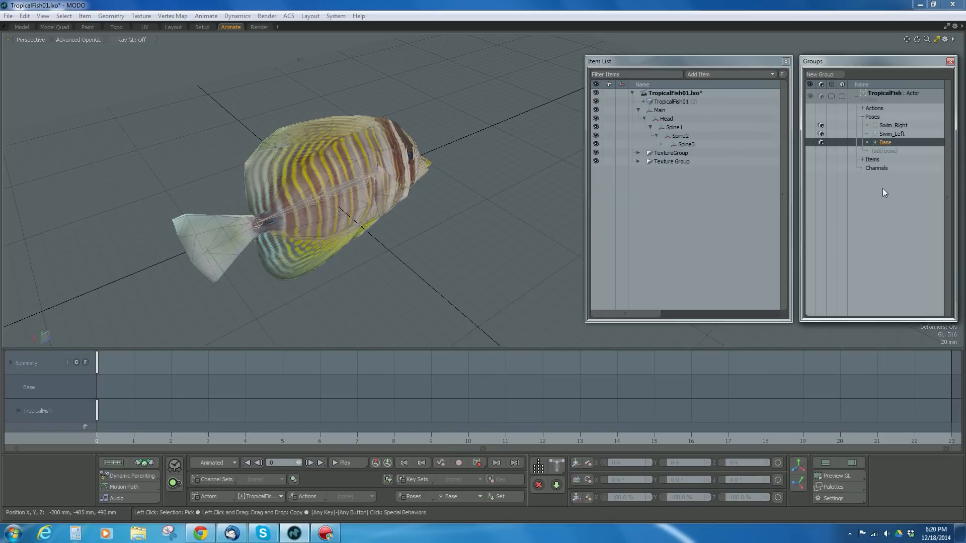
Step: Delete the keyframe at frame 0 that was used for storing the Base pose
{"action": "left_click_drag", "start_coordinate": [508, 202], "coordinate": [383, 238], "text": "alt"}
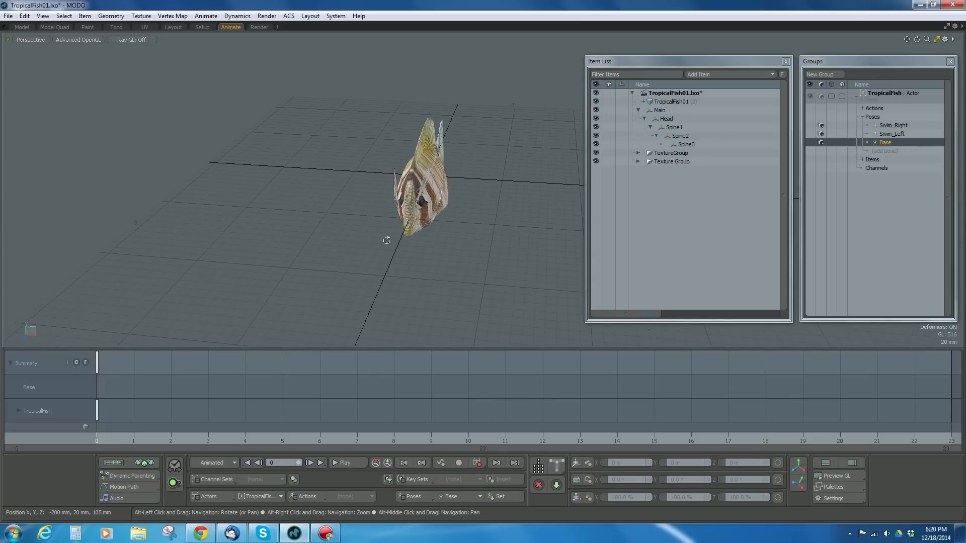
{"action": "left_click_drag", "start_coordinate": [387, 237], "coordinate": [410, 239], "text": "alt"}
{"action": "right_click_drag", "start_coordinate": [410, 239], "coordinate": [433, 251], "text": "alt"}
{"action": "key", "text": "a"}
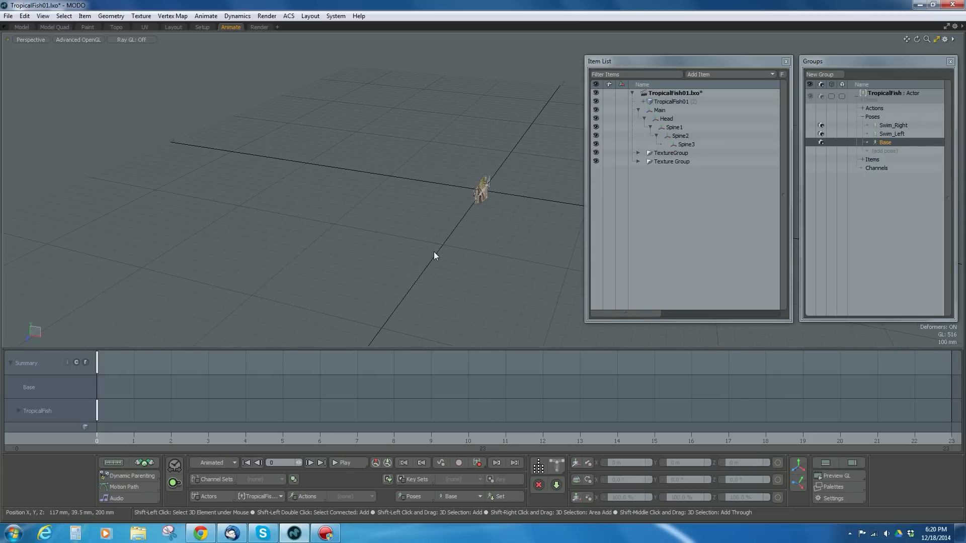
{"action": "right_click_drag", "start_coordinate": [492, 199], "coordinate": [578, 241], "text": "alt"}
{"action": "middle_click_drag", "start_coordinate": [398, 317], "coordinate": [426, 229], "text": "alt"}
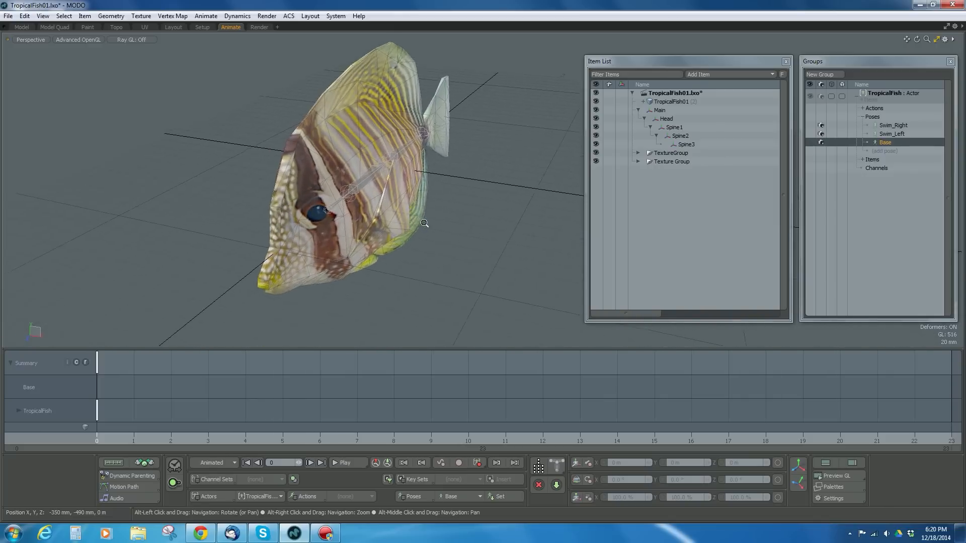
{"action": "left_click_drag", "start_coordinate": [427, 229], "coordinate": [183, 342], "text": "alt"}
{"action": "left_click", "coordinate": [96, 371]}
{"action": "key", "text": "Delete"}
{"action": "left_click_drag", "start_coordinate": [523, 252], "coordinate": [382, 297], "text": "alt"}
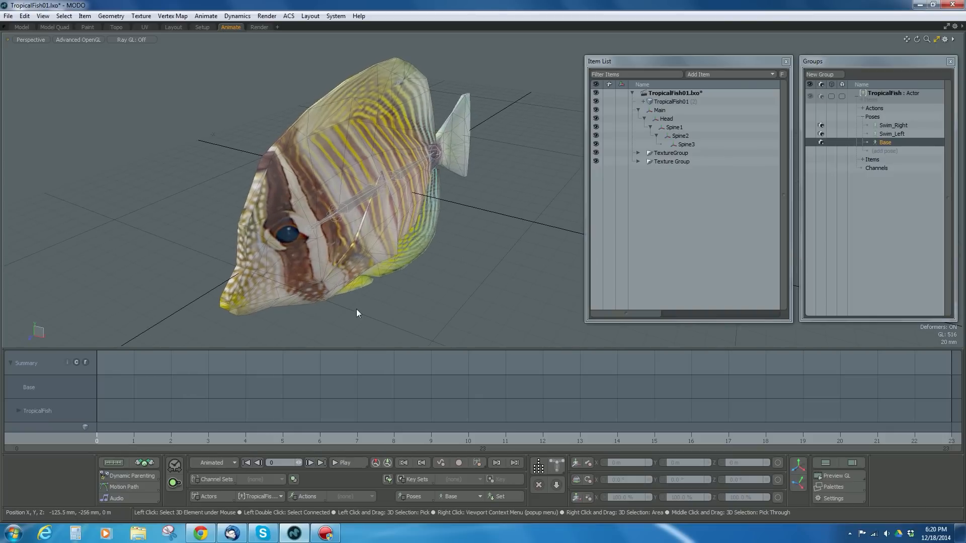
{"action": "left_click_drag", "start_coordinate": [436, 312], "coordinate": [382, 332], "text": "alt"}
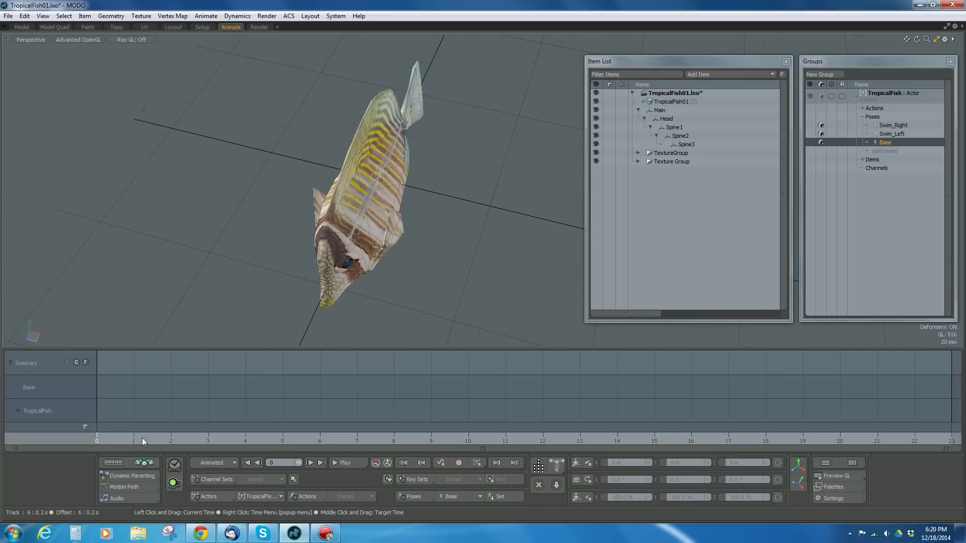
Step: Key the Y rotation of Spine1, Spine2 and Spine3 at frame 0
{"action": "left_click", "coordinate": [671, 127]}
{"action": "left_click", "coordinate": [687, 146], "text": "shift"}
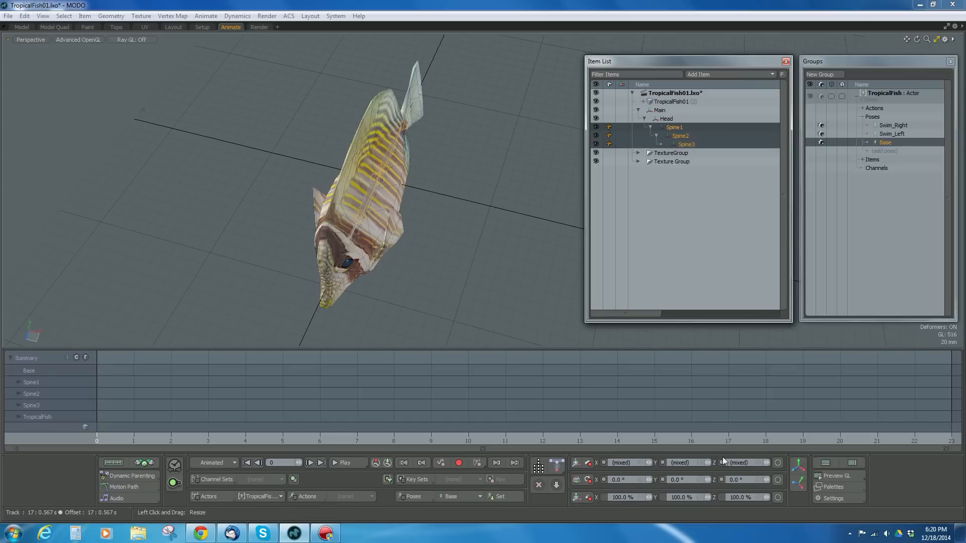
{"action": "left_click", "coordinate": [663, 480]}
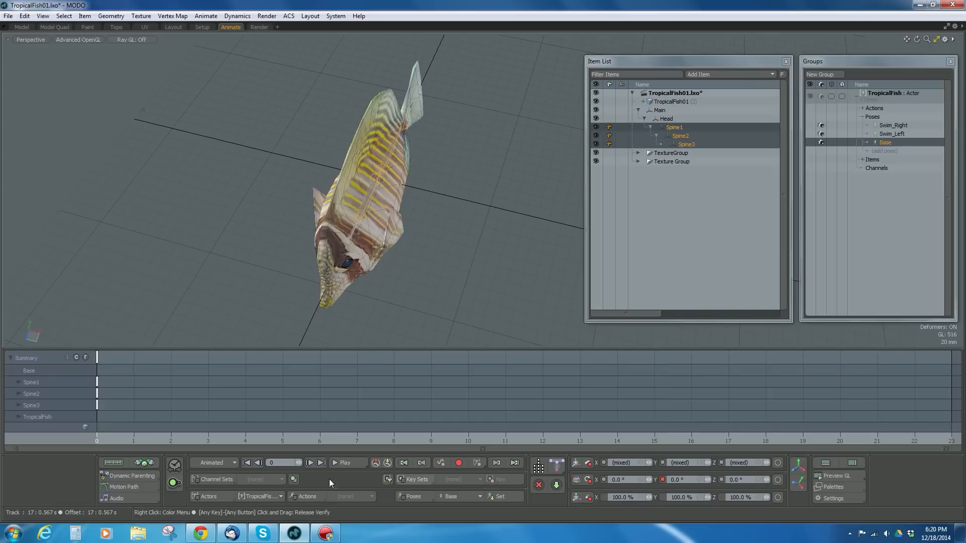
Step: Set the current end frame to 24 and move the time marker to frame 24
{"action": "left_click_drag", "start_coordinate": [98, 440], "coordinate": [245, 440]}
{"action": "left_click_drag", "start_coordinate": [691, 441], "coordinate": [914, 440]}
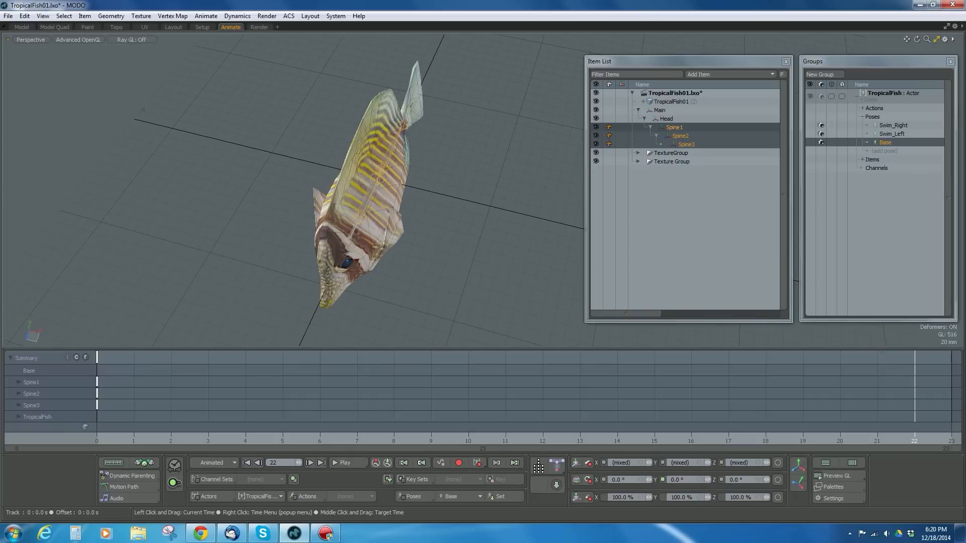
{"action": "left_click", "coordinate": [853, 495]}
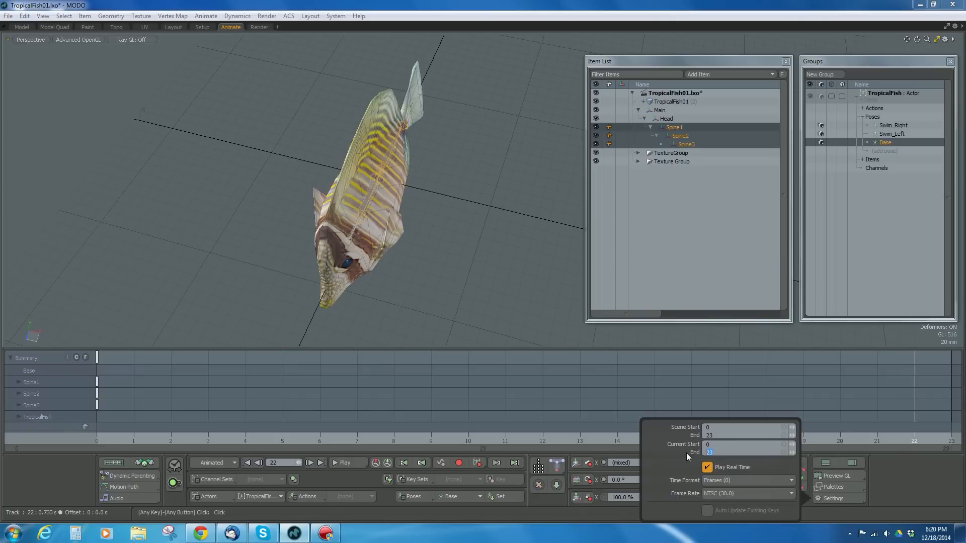
{"action": "type", "text": "24"}
{"action": "key", "text": "Return"}
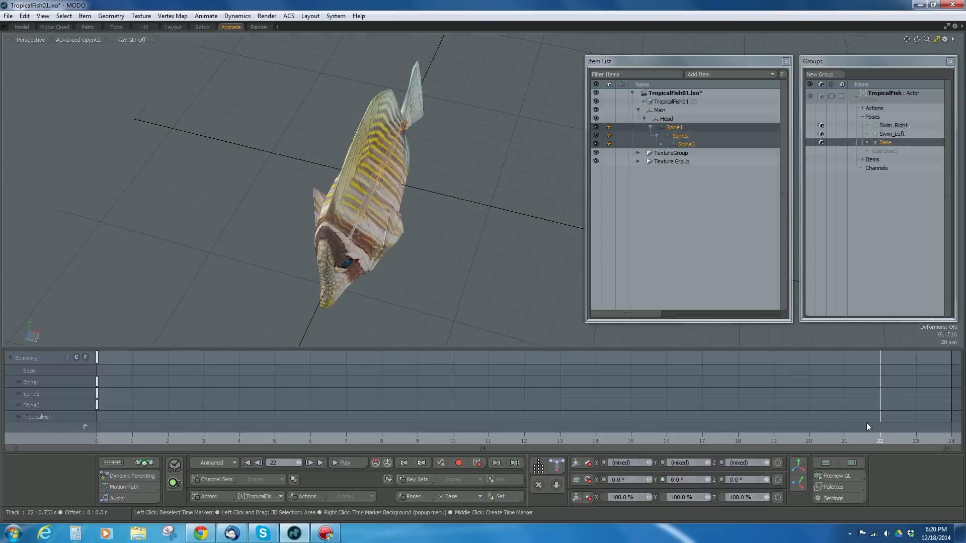
{"action": "left_click_drag", "start_coordinate": [881, 437], "coordinate": [951, 441]}
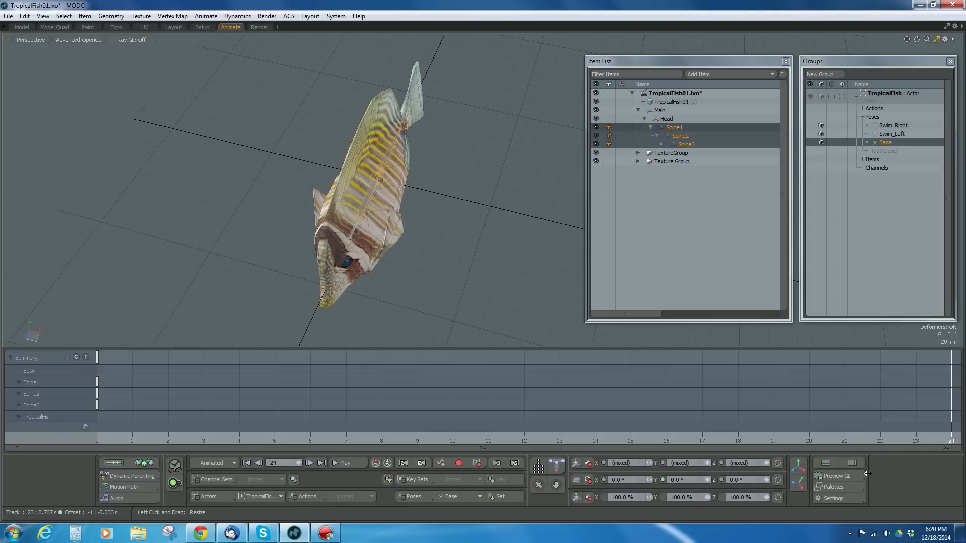
Step: Key the spine joints at frame 24 and delete those end keyframes again
{"action": "left_click", "coordinate": [457, 462]}
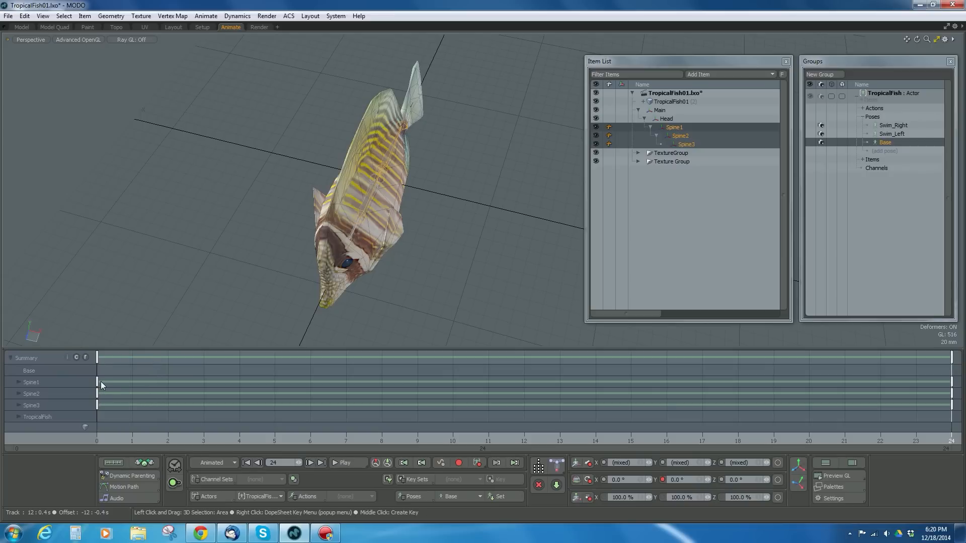
{"action": "left_click", "coordinate": [458, 463]}
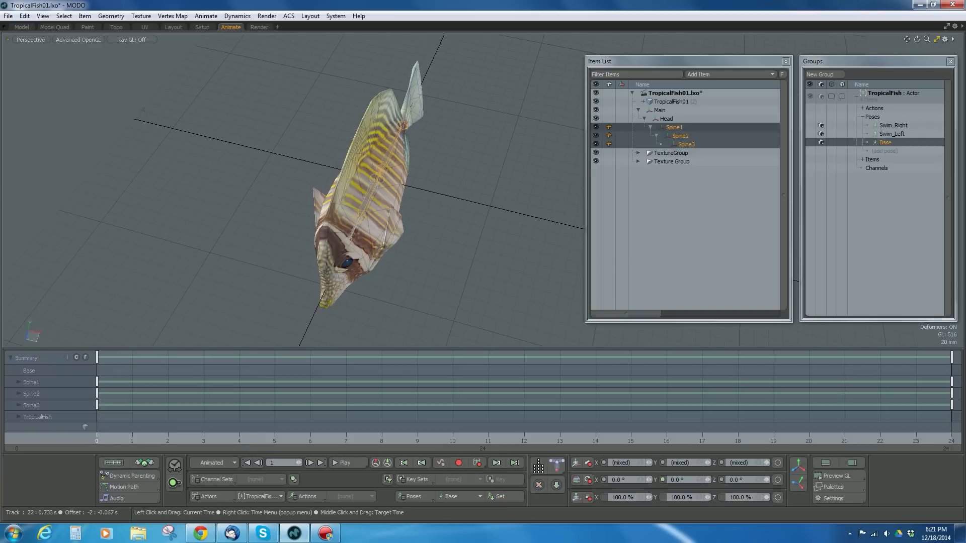
{"action": "left_click", "coordinate": [416, 495]}
{"action": "left_click", "coordinate": [510, 496]}
{"action": "key", "text": "Delete"}
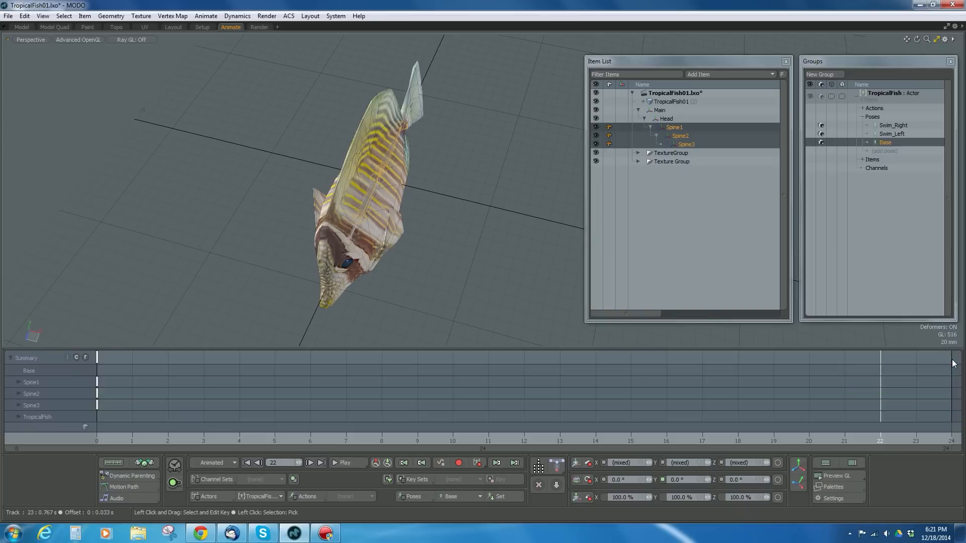
Step: Apply the Base pose at frame 24 and the Swim_Left pose at frame 6
{"action": "left_click_drag", "start_coordinate": [882, 440], "coordinate": [915, 441]}
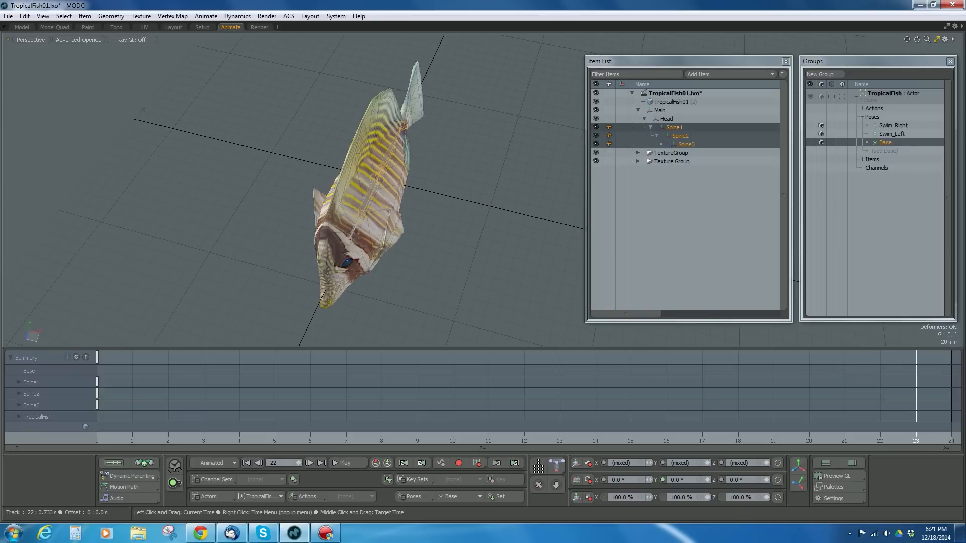
{"action": "left_click", "coordinate": [502, 494]}
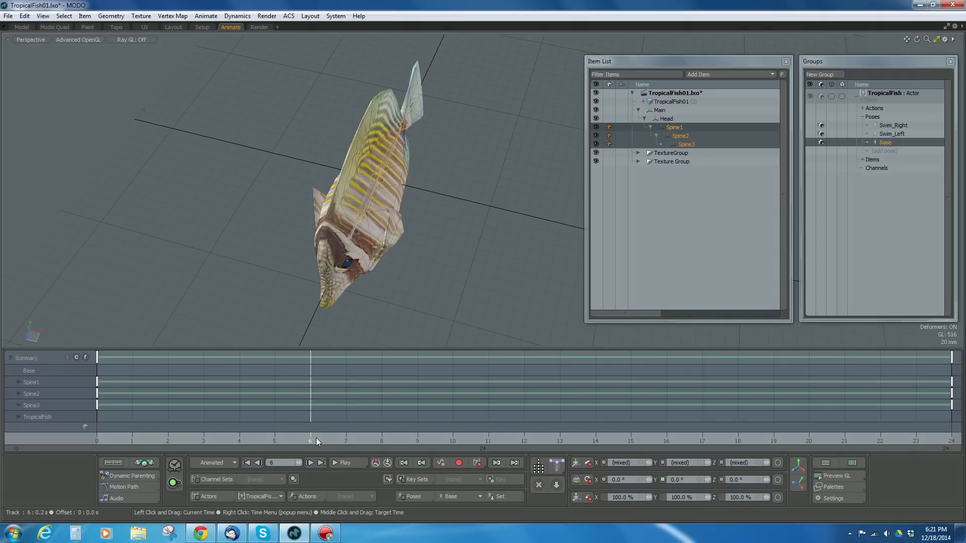
{"action": "left_click", "coordinate": [462, 497]}
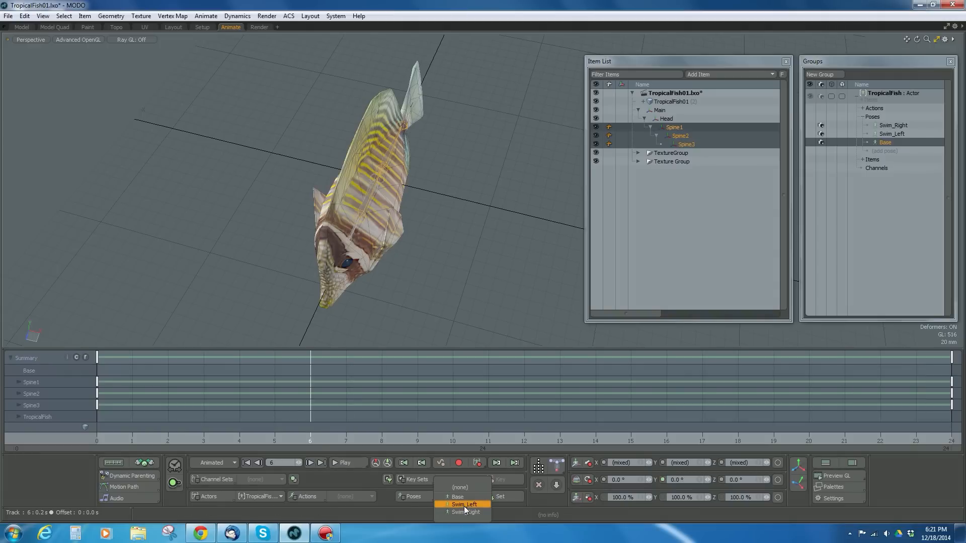
{"action": "left_click", "coordinate": [479, 504]}
{"action": "left_click", "coordinate": [506, 497]}
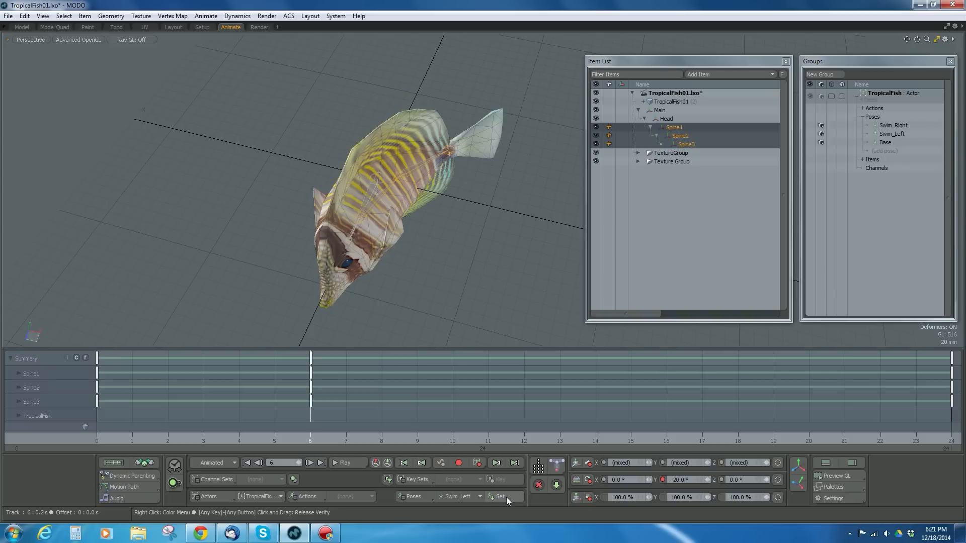
Step: Apply the Swim_Right pose at frame 18 and play back the swim animation from frame 0
{"action": "left_click_drag", "start_coordinate": [321, 442], "coordinate": [736, 442]}
{"action": "left_click", "coordinate": [477, 497]}
{"action": "left_click", "coordinate": [476, 503]}
{"action": "left_click", "coordinate": [500, 498]}
{"action": "left_click_drag", "start_coordinate": [738, 443], "coordinate": [96, 443]}
{"action": "key", "text": "Up"}
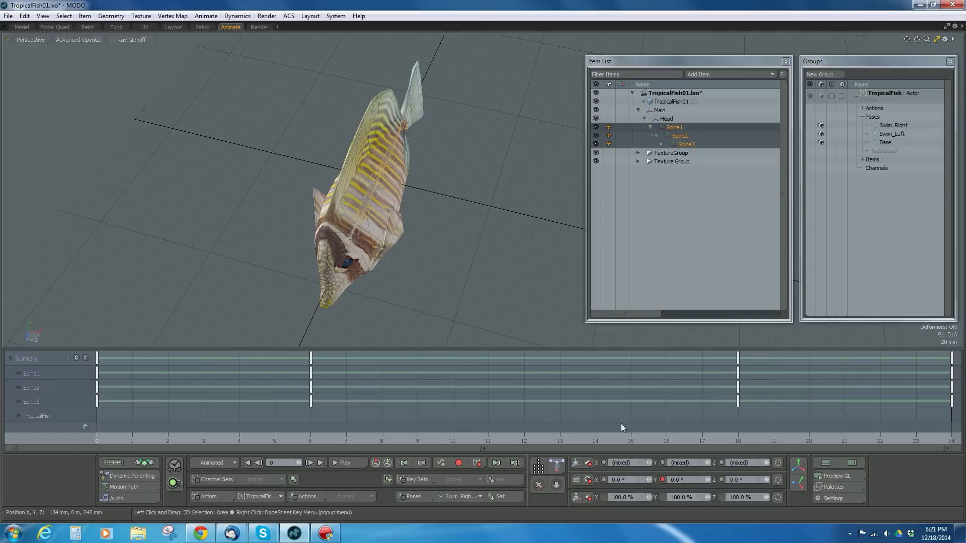
{"action": "left_click", "coordinate": [348, 465]}
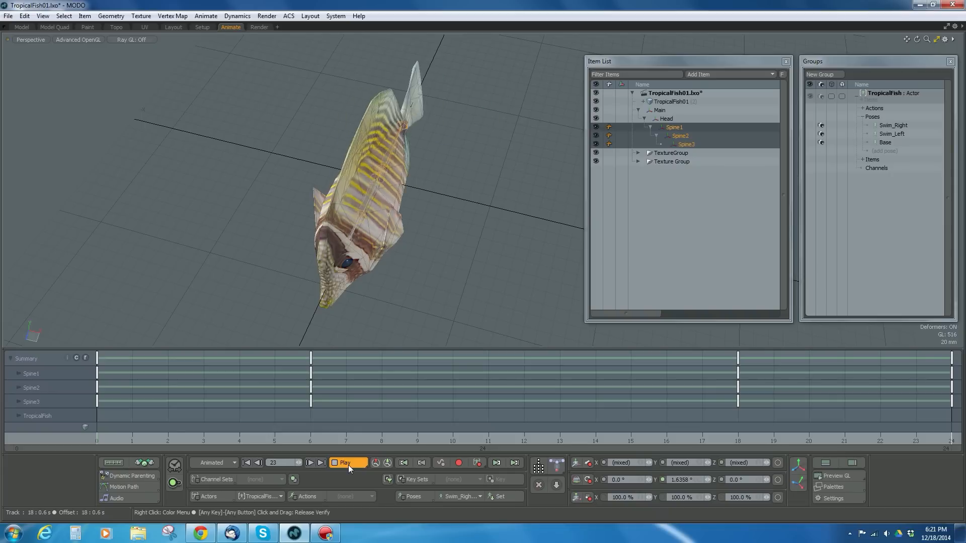
{"action": "left_click", "coordinate": [355, 459]}
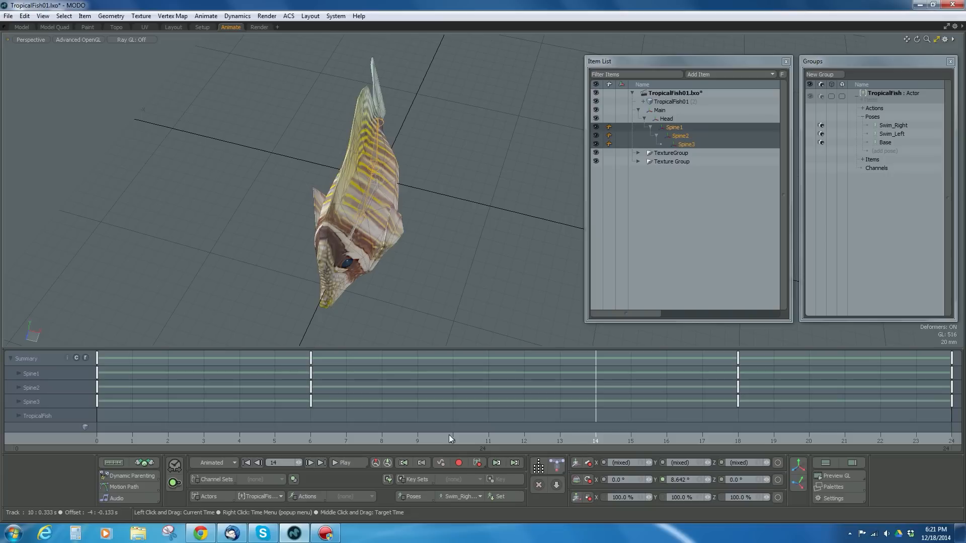
Step: Open the Graph Editor for the spine joints' Rotation Y channels and check the keys at frames 6, 18 and 24
{"action": "left_click", "coordinate": [835, 486]}
{"action": "left_click", "coordinate": [752, 376]}
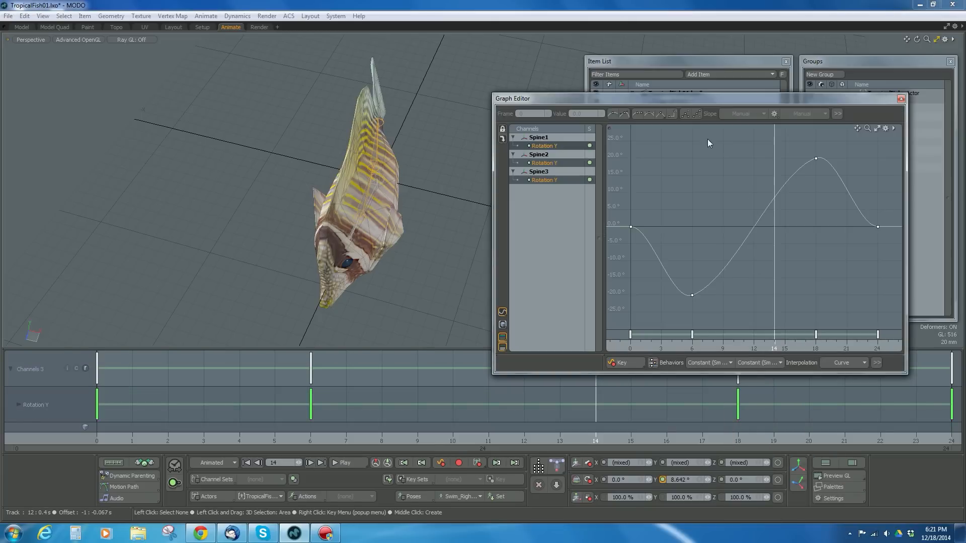
{"action": "left_click_drag", "start_coordinate": [637, 97], "coordinate": [498, 89]}
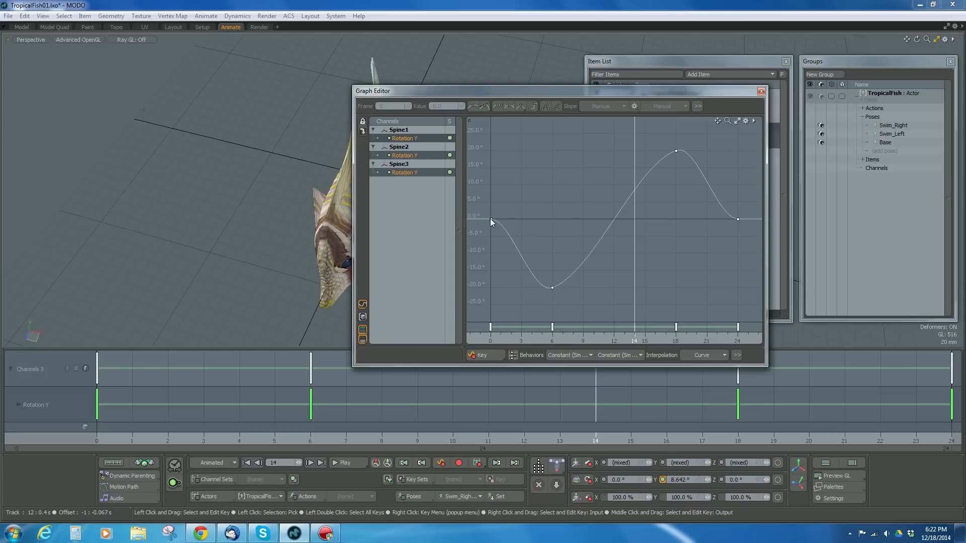
{"action": "left_click", "coordinate": [553, 287]}
{"action": "left_click", "coordinate": [676, 151]}
{"action": "left_click", "coordinate": [738, 219]}
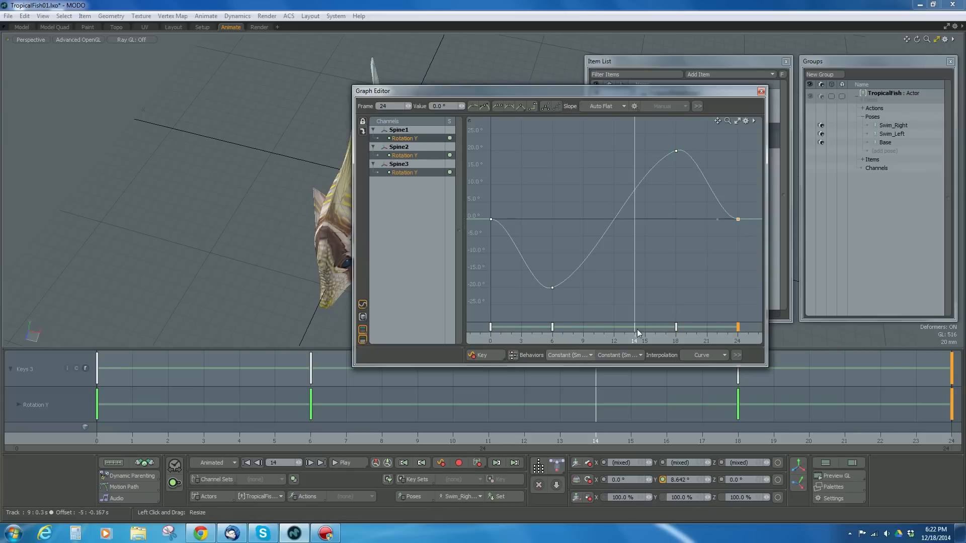
Step: Set both the incoming and outgoing behaviors of the Rotation Y curves to Repeat, and select the key at frame 0
{"action": "left_click_drag", "start_coordinate": [767, 292], "coordinate": [924, 292]}
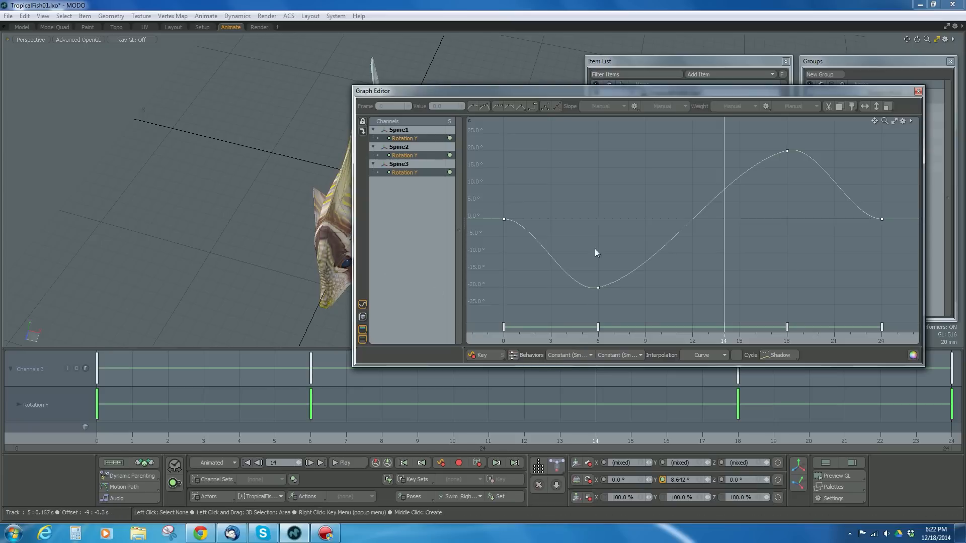
{"action": "right_click_drag", "start_coordinate": [674, 206], "coordinate": [649, 263], "text": "alt"}
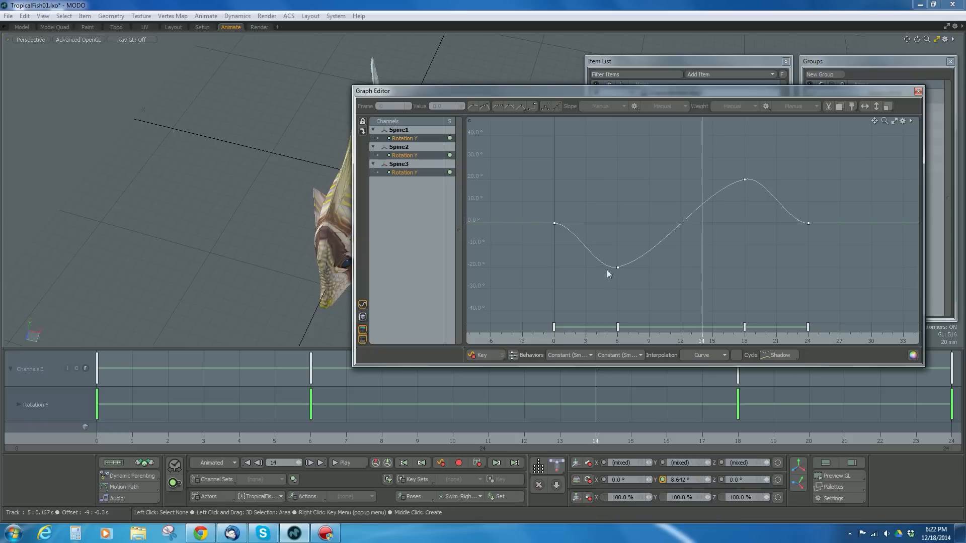
{"action": "left_click", "coordinate": [570, 355]}
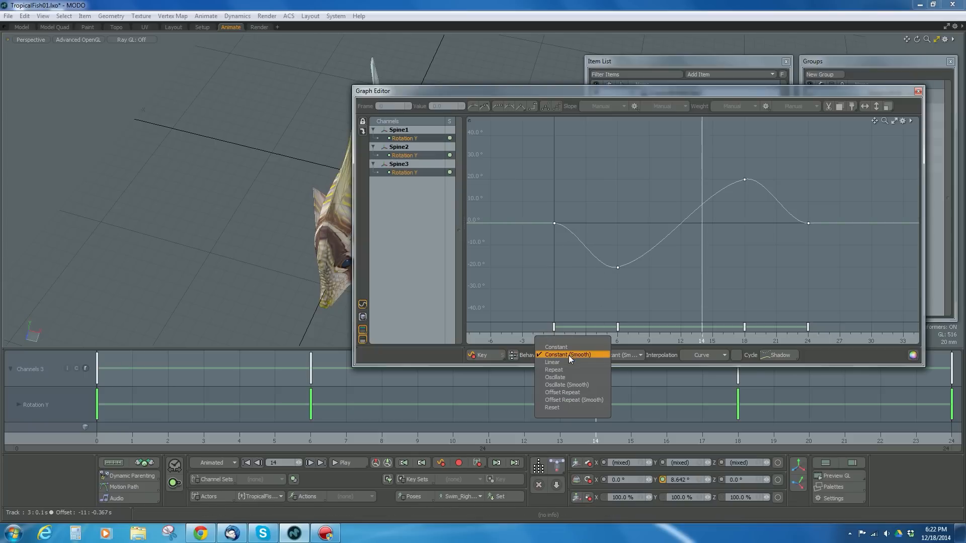
{"action": "left_click", "coordinate": [567, 370]}
{"action": "left_click", "coordinate": [616, 354]}
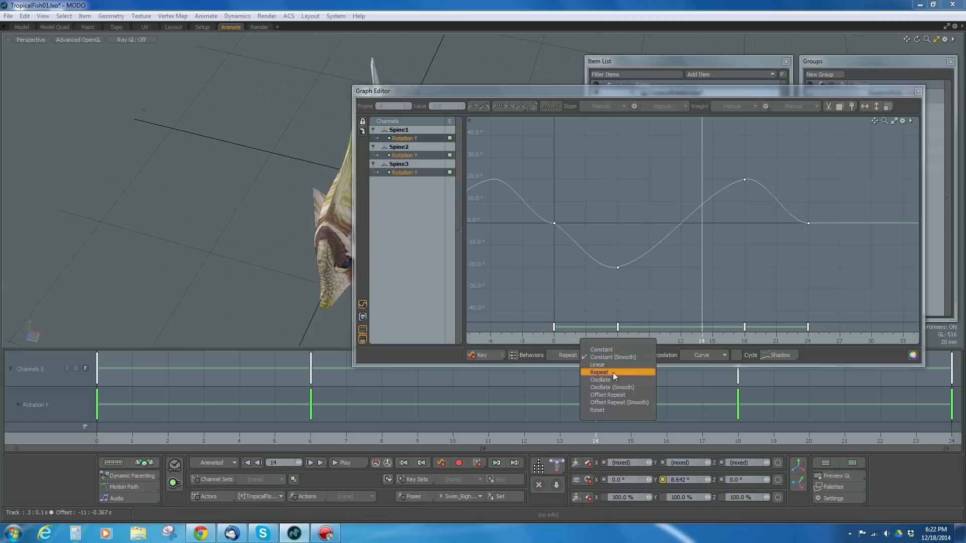
{"action": "left_click", "coordinate": [613, 372]}
{"action": "left_click", "coordinate": [554, 222]}
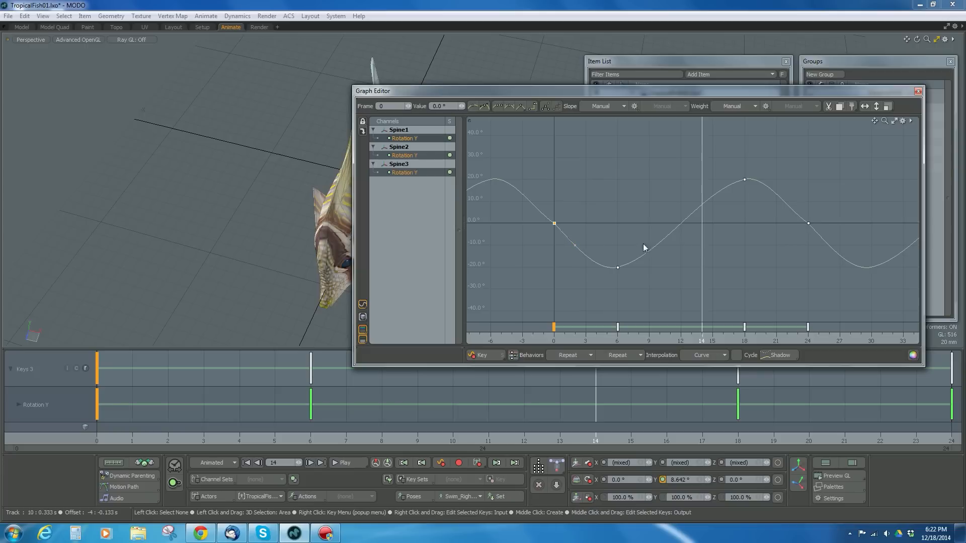
Step: Set the slope of the Rotation Y keys at frames 6 and 18 to Auto Flat
{"action": "left_click", "coordinate": [809, 222]}
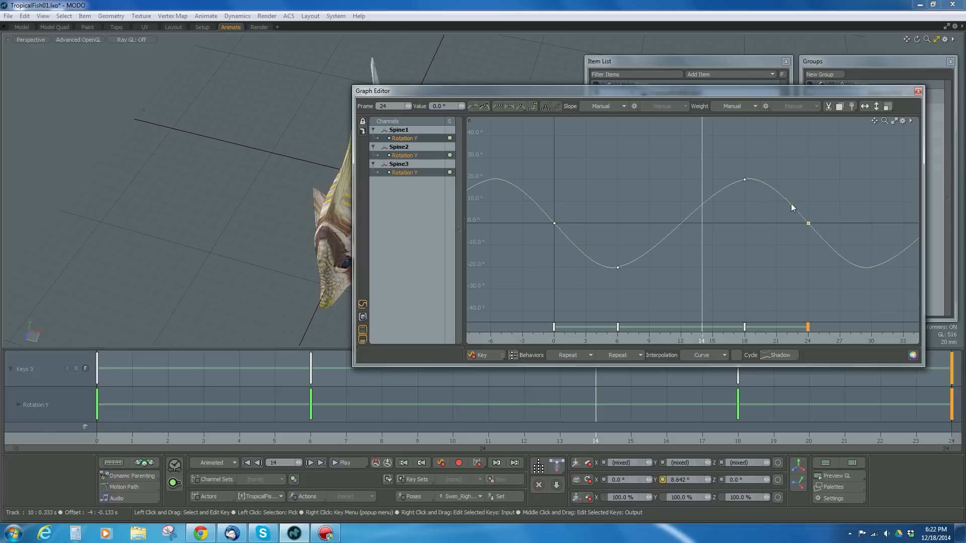
{"action": "left_click", "coordinate": [744, 179]}
{"action": "left_click_drag", "start_coordinate": [643, 245], "coordinate": [600, 290], "text": "shift"}
{"action": "left_click", "coordinate": [597, 105]}
{"action": "left_click", "coordinate": [599, 111]}
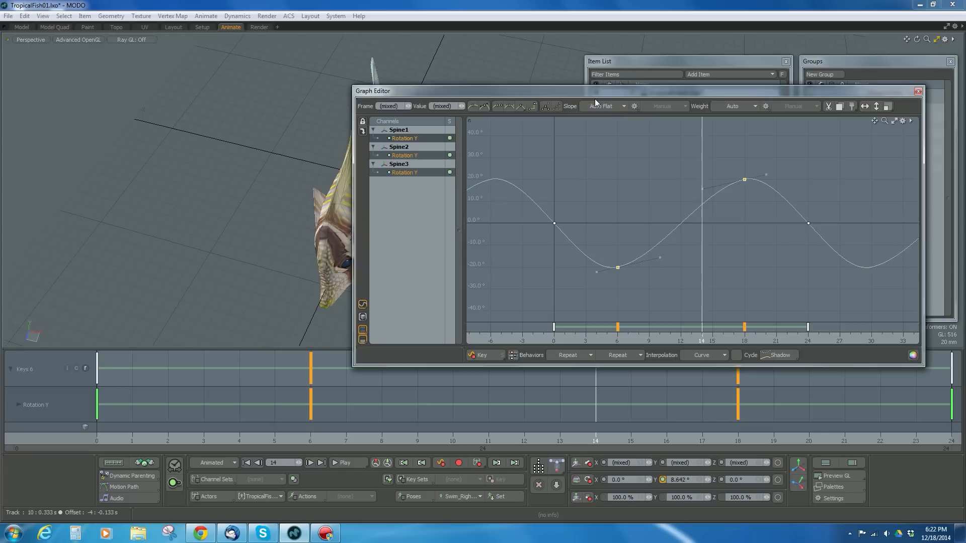
{"action": "left_click", "coordinate": [717, 234]}
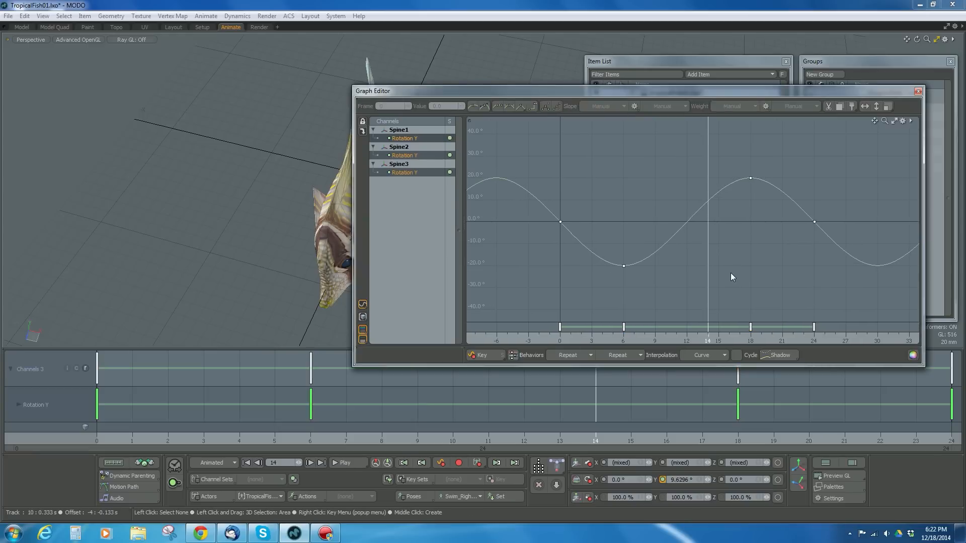
Step: Scrub to frame 7, close the Graph Editor and play back the smoothed swim cycle
{"action": "left_click_drag", "start_coordinate": [705, 337], "coordinate": [634, 337]}
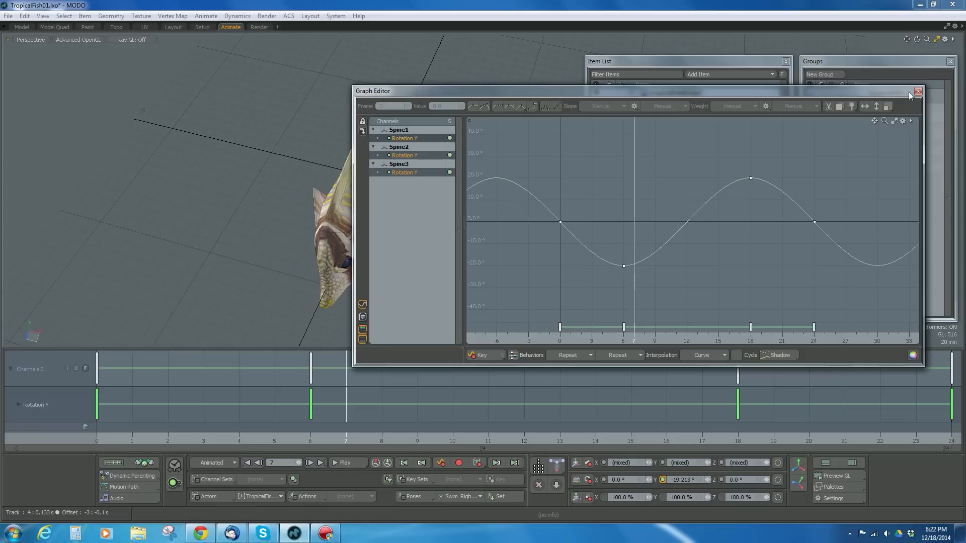
{"action": "left_click_drag", "start_coordinate": [909, 92], "coordinate": [859, 88]}
{"action": "left_click", "coordinate": [868, 87]}
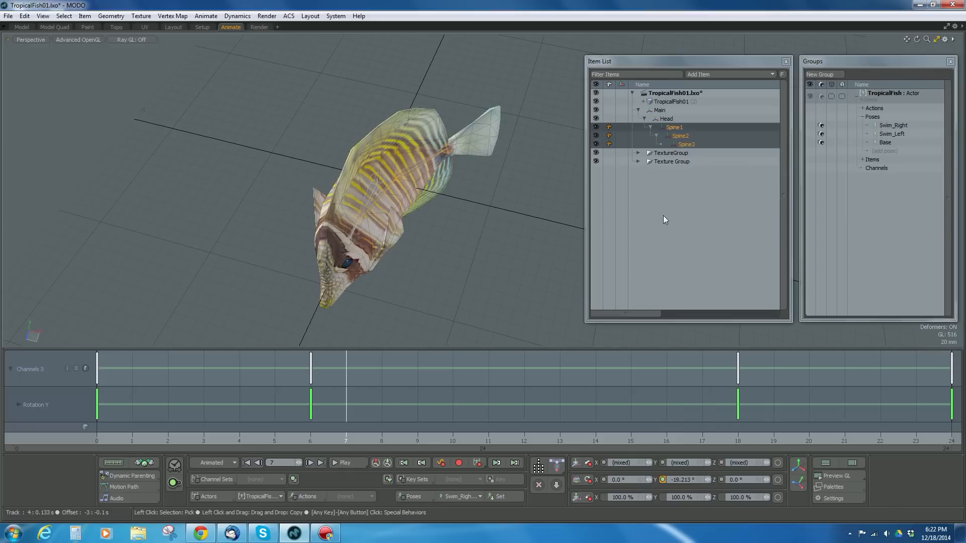
{"action": "left_click_drag", "start_coordinate": [486, 183], "coordinate": [484, 155], "text": "alt"}
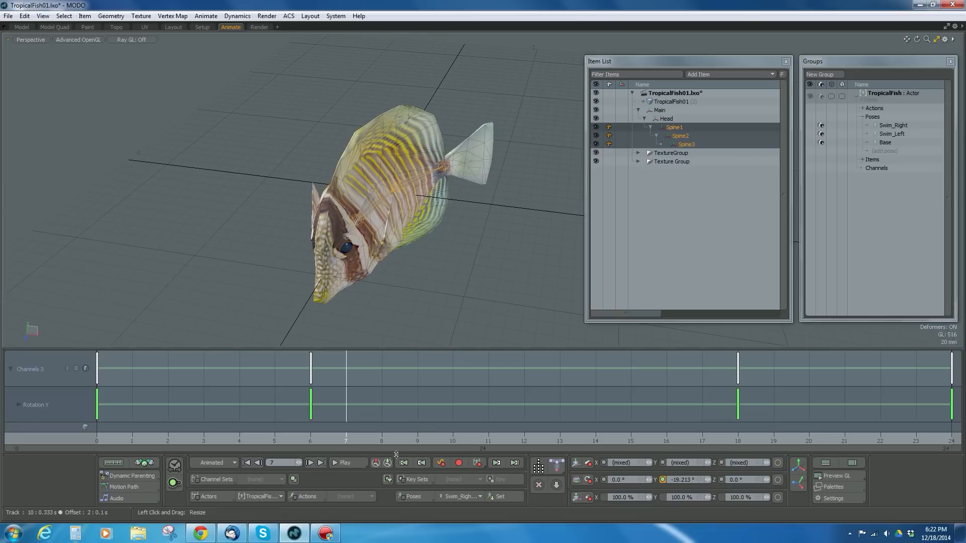
{"action": "left_click", "coordinate": [341, 463]}
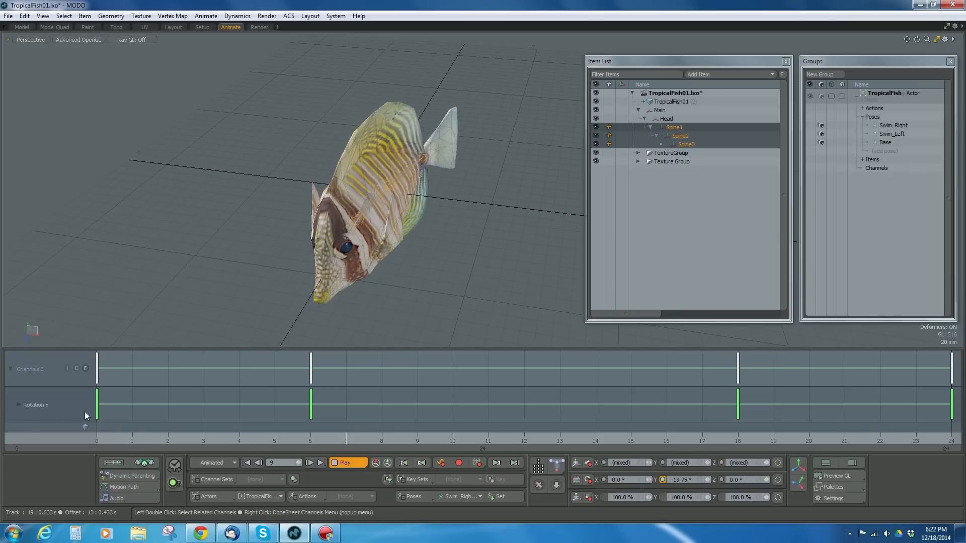
{"action": "left_click", "coordinate": [348, 463]}
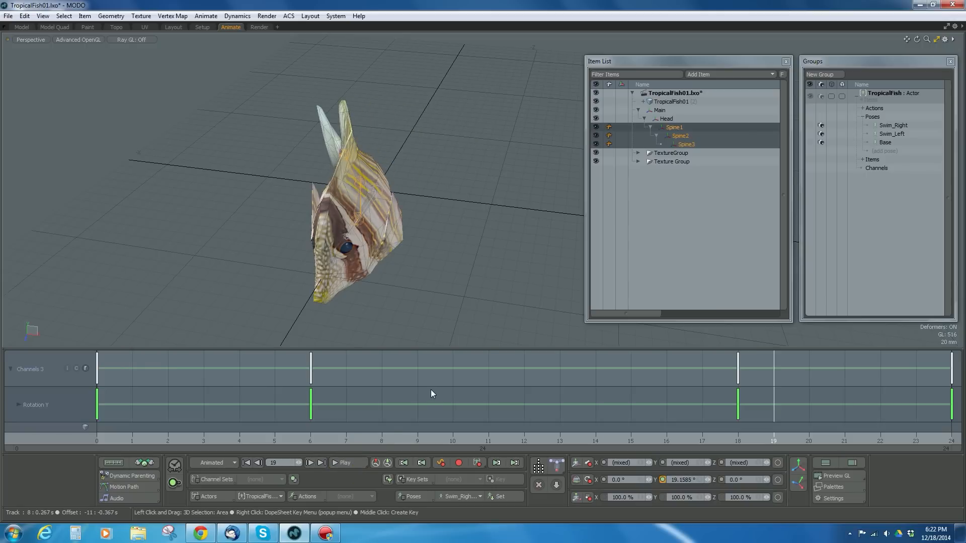
Step: Select Spine1, Spine2 and Spine3 together and extend the timeline range to end at frame 50
{"action": "left_click_drag", "start_coordinate": [453, 322], "coordinate": [431, 313], "text": "alt"}
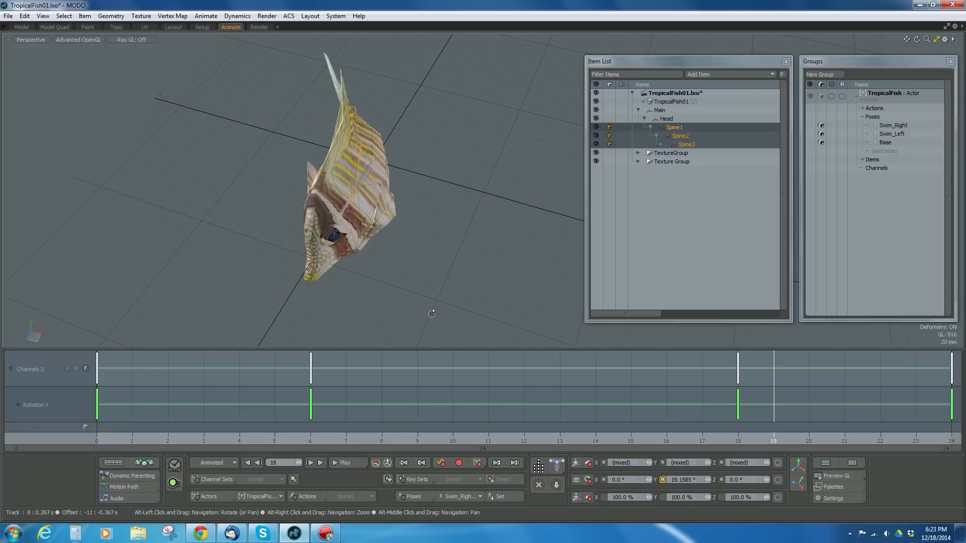
{"action": "left_click", "coordinate": [676, 129]}
{"action": "left_click", "coordinate": [682, 136], "text": "shift"}
{"action": "left_click", "coordinate": [685, 144], "text": "shift"}
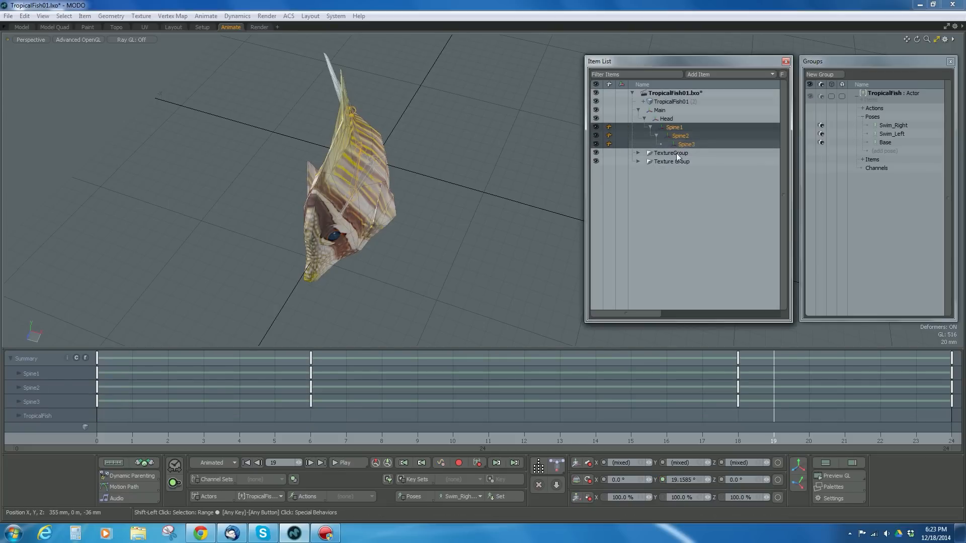
{"action": "left_click", "coordinate": [833, 500]}
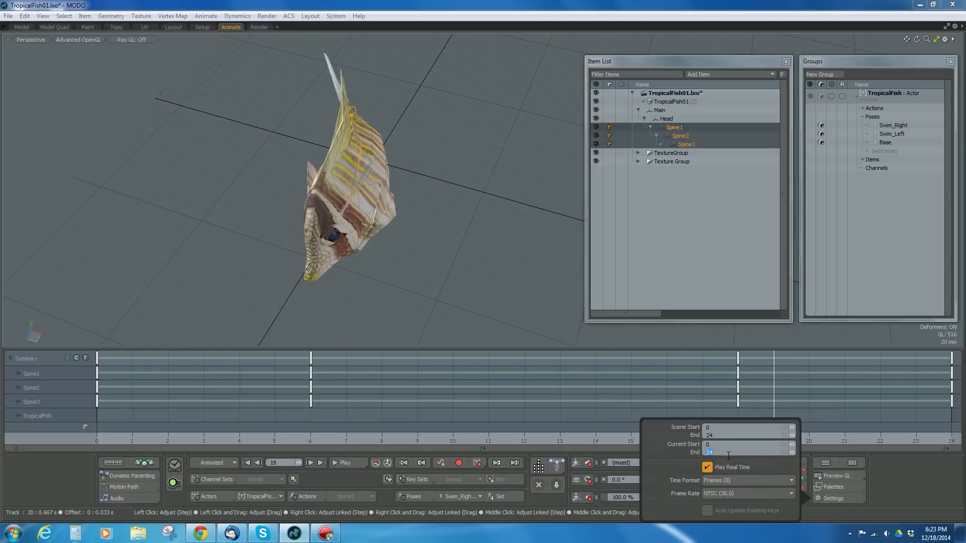
{"action": "type", "text": "50"}
{"action": "key", "text": "Return"}
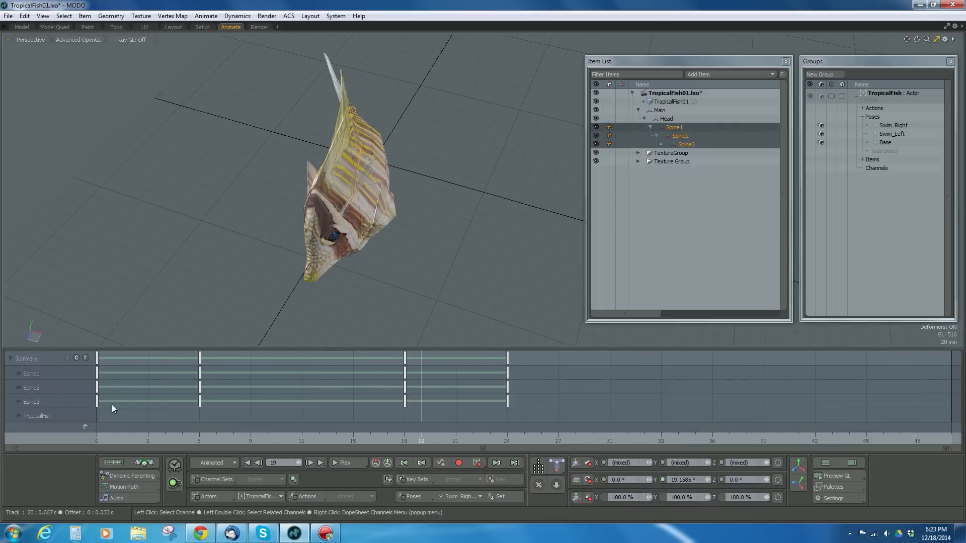
Step: Shift all Spine2 keys 3 frames later and all Spine3 keys 6 frames later than the Spine1 keys
{"action": "left_click_drag", "start_coordinate": [543, 400], "coordinate": [149, 389]}
{"action": "left_click_drag", "start_coordinate": [600, 407], "coordinate": [80, 402]}
{"action": "left_click_drag", "start_coordinate": [149, 401], "coordinate": [200, 401]}
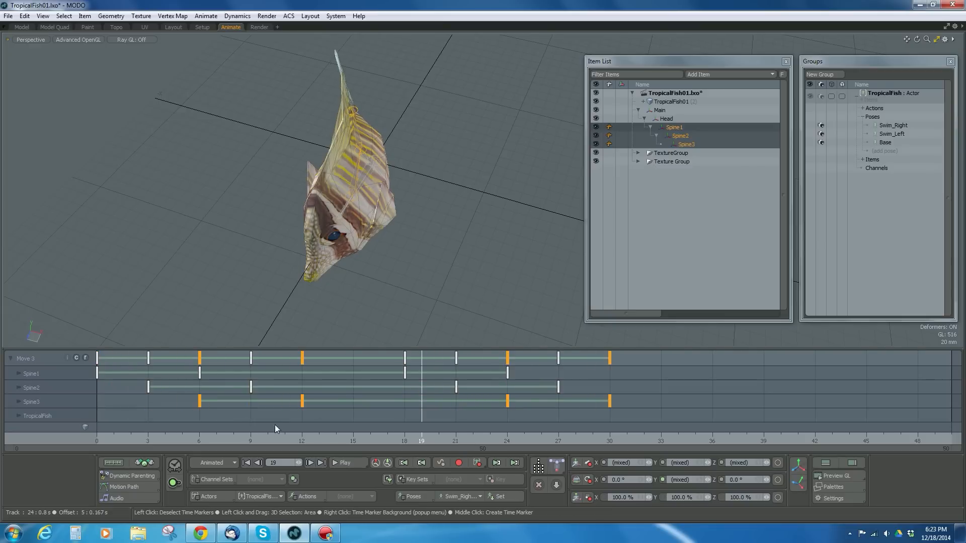
Step: Play back the staggered spine animation from frame 0
{"action": "left_click_drag", "start_coordinate": [365, 439], "coordinate": [97, 439]}
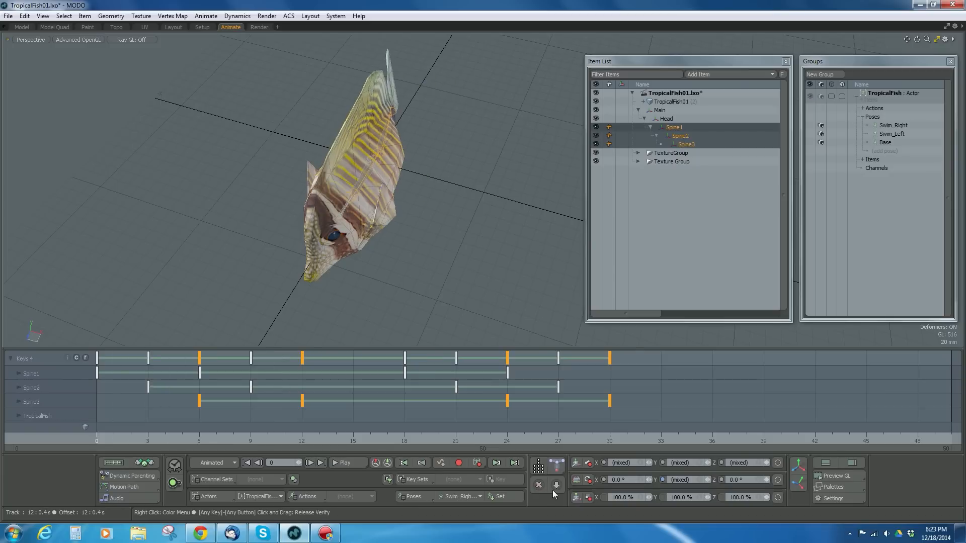
{"action": "left_click", "coordinate": [346, 463]}
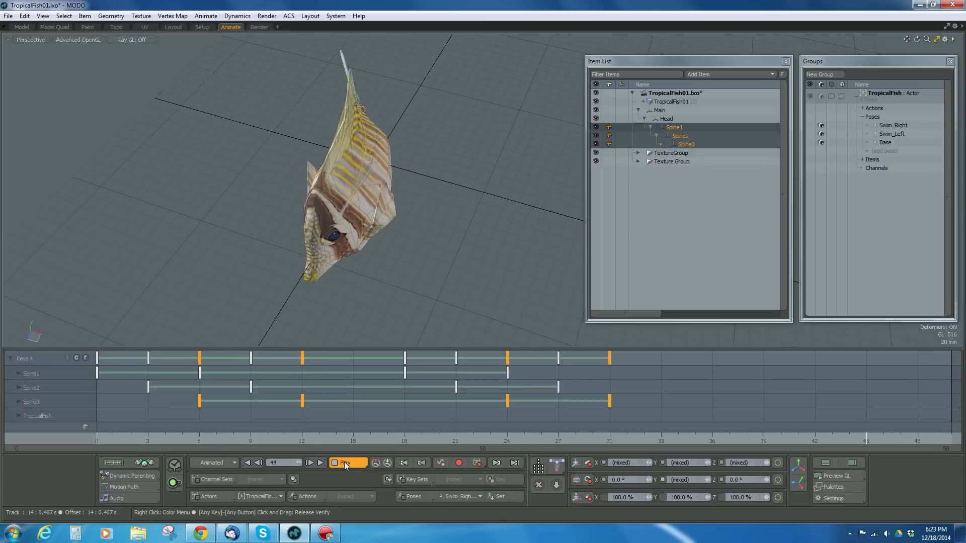
{"action": "left_click", "coordinate": [345, 464]}
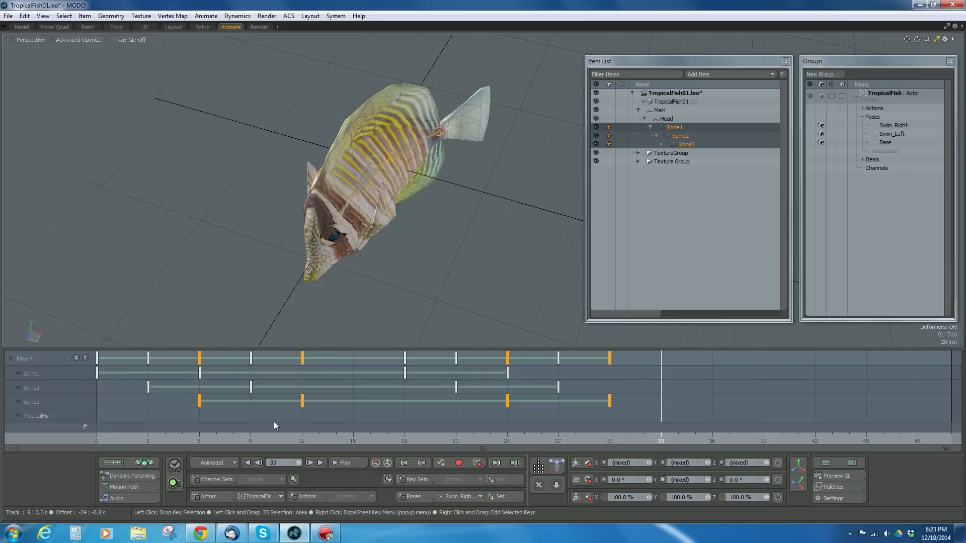
Step: With the Graph Editor open, key the Rotation Y channels of all three spine joints at frames 0 and 24
{"action": "left_click", "coordinate": [829, 487]}
{"action": "left_click", "coordinate": [764, 377]}
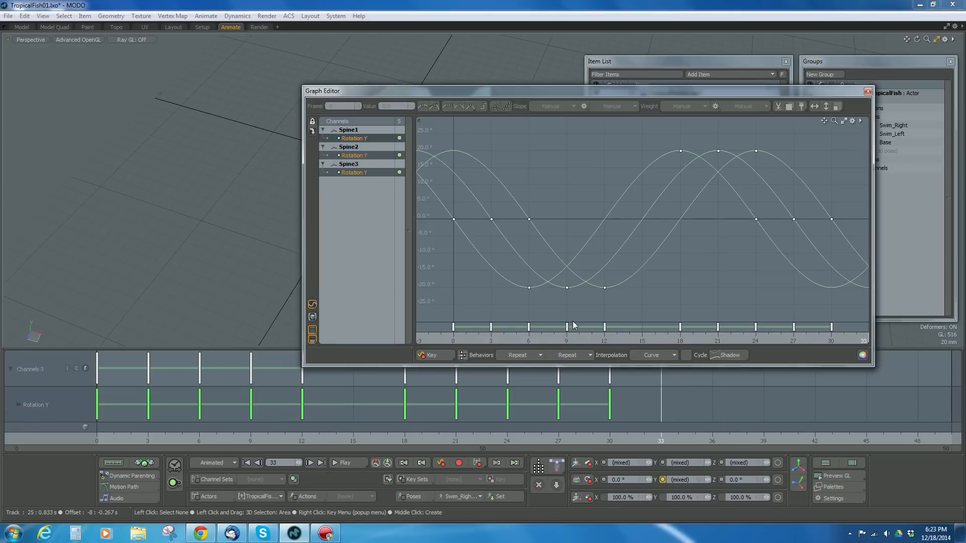
{"action": "left_click", "coordinate": [513, 355]}
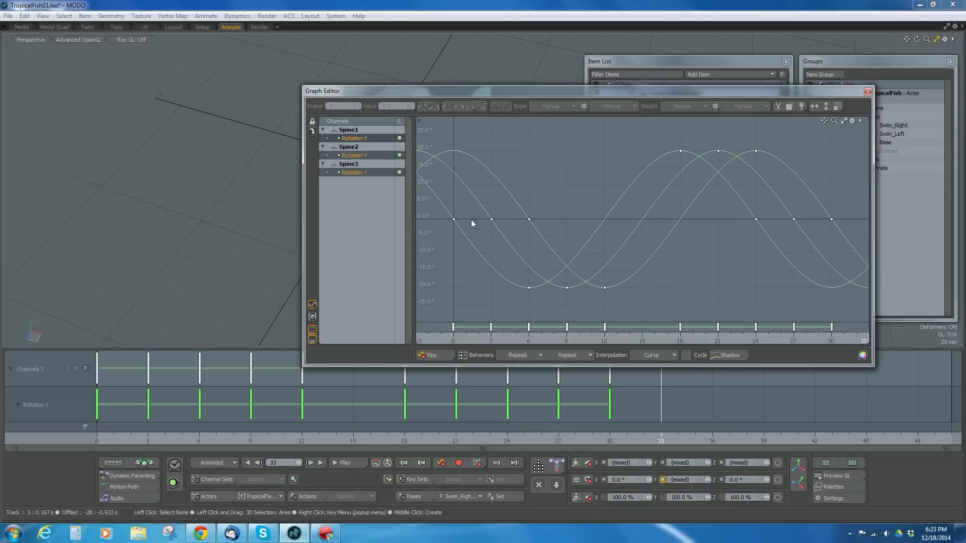
{"action": "left_click_drag", "start_coordinate": [475, 339], "coordinate": [454, 340]}
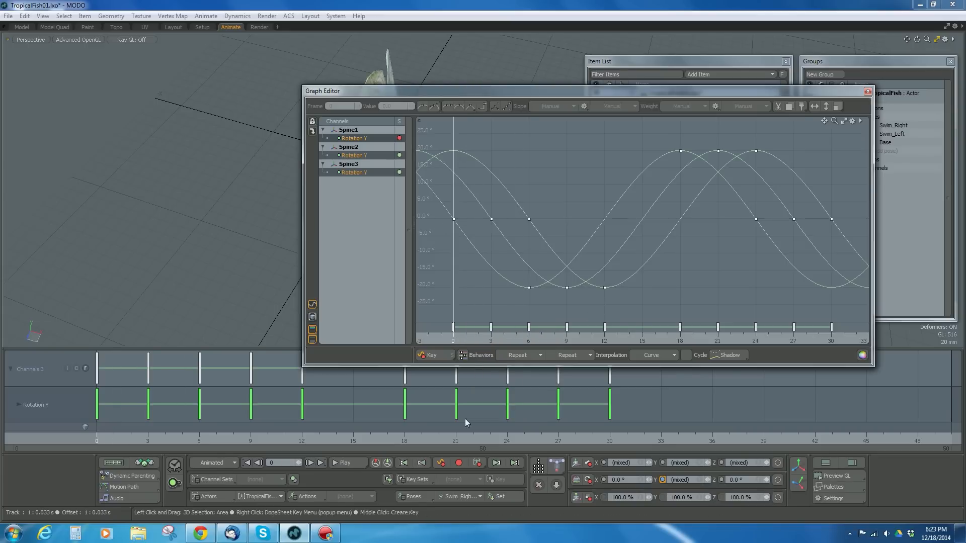
{"action": "left_click", "coordinate": [458, 462]}
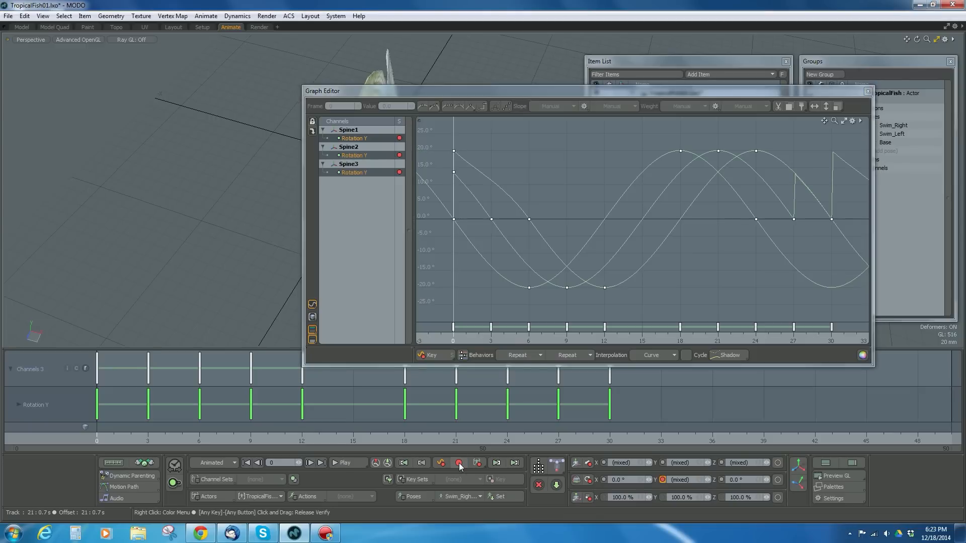
{"action": "left_click_drag", "start_coordinate": [99, 440], "coordinate": [506, 441]}
{"action": "left_click", "coordinate": [458, 463]}
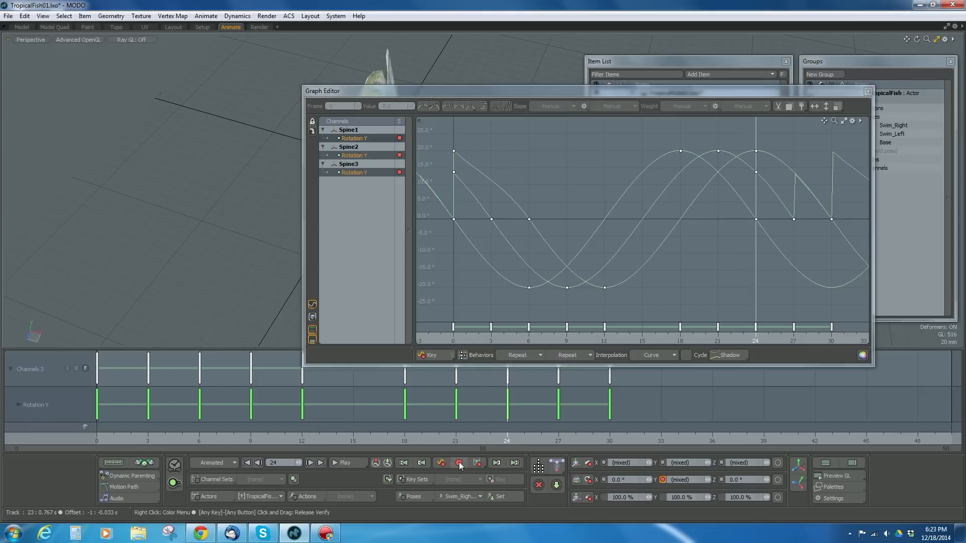
Step: Set both the incoming and outgoing behaviors of the Rotation Y curves to Constant (Smooth)
{"action": "left_click", "coordinate": [523, 355]}
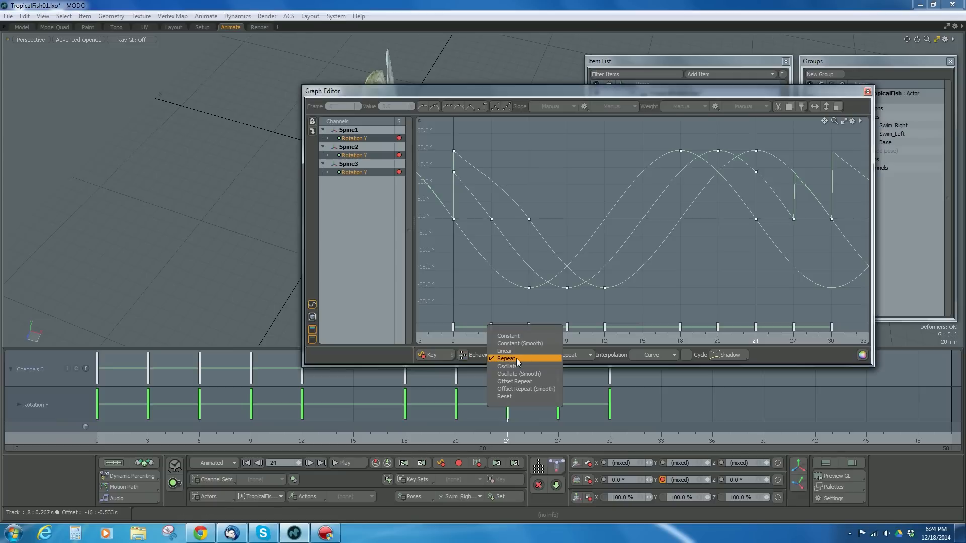
{"action": "left_click", "coordinate": [515, 343]}
{"action": "left_click", "coordinate": [515, 355]}
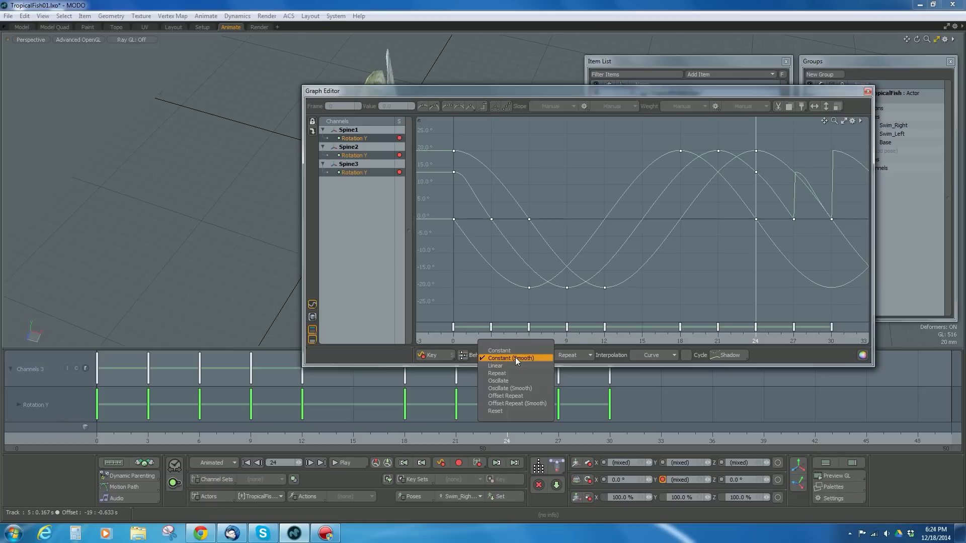
{"action": "left_click", "coordinate": [564, 355]}
{"action": "left_click", "coordinate": [577, 338]}
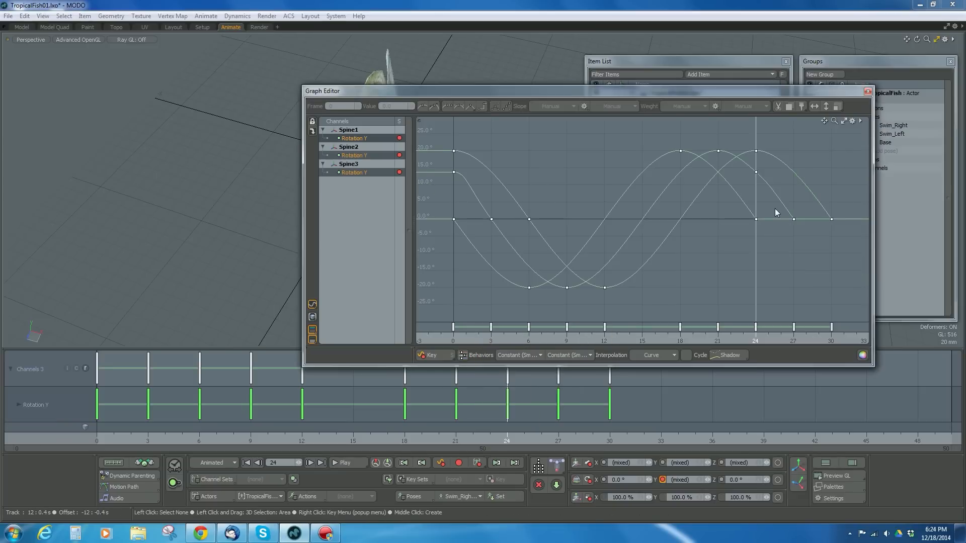
Step: Delete the Rotation Y keys at frames 27 and 30 and close the Graph Editor
{"action": "left_click_drag", "start_coordinate": [787, 92], "coordinate": [643, 48]}
{"action": "left_click_drag", "start_coordinate": [634, 367], "coordinate": [548, 369]}
{"action": "key", "text": "Delete"}
{"action": "left_click_drag", "start_coordinate": [599, 47], "coordinate": [708, 49]}
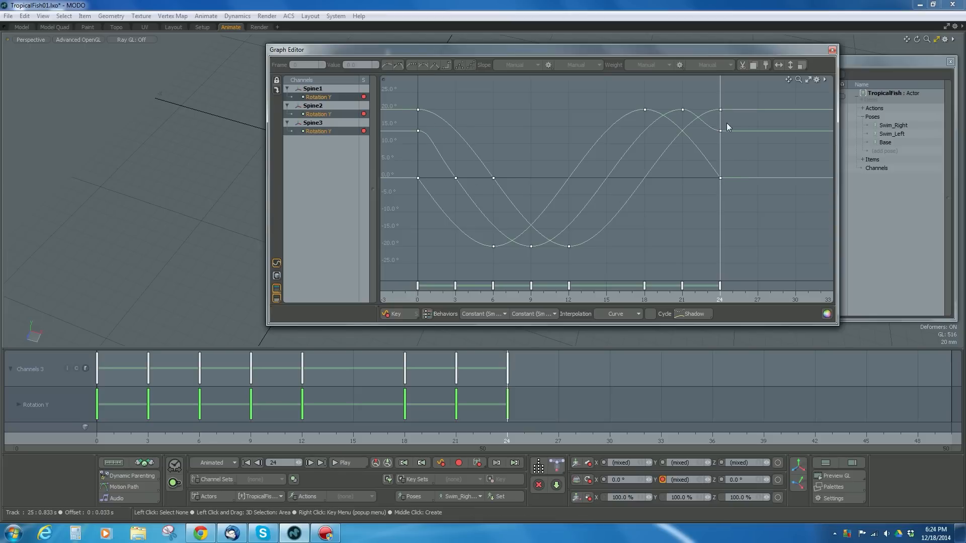
{"action": "left_click", "coordinate": [832, 50]}
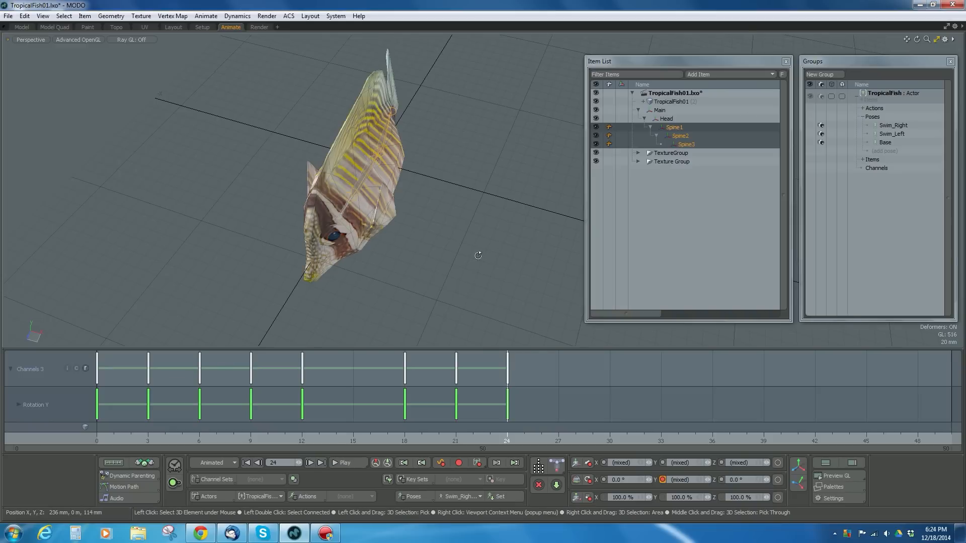
Step: Set both the current end and the scene end to frame 23 and play back the loop
{"action": "left_click", "coordinate": [837, 499]}
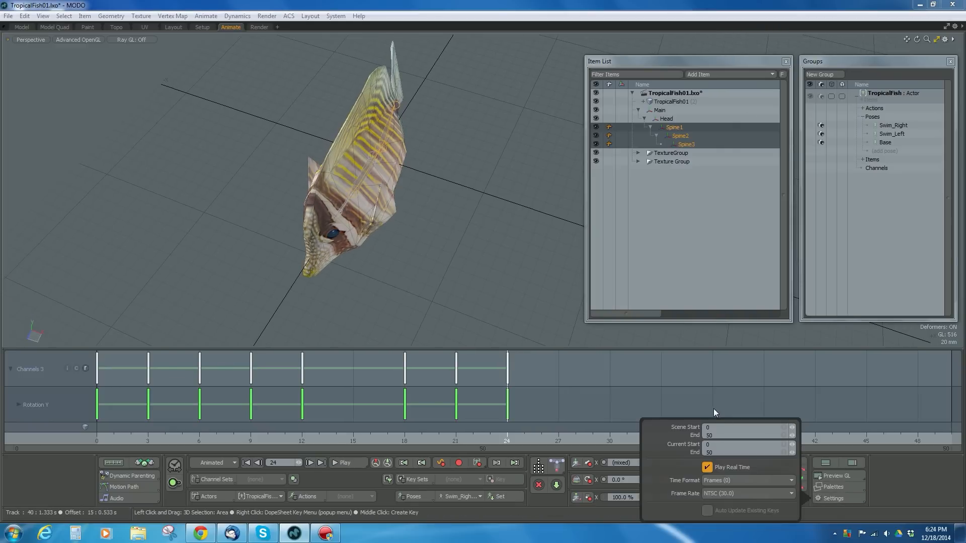
{"action": "left_click", "coordinate": [697, 453]}
{"action": "type", "text": "23"}
{"action": "key", "text": "Return"}
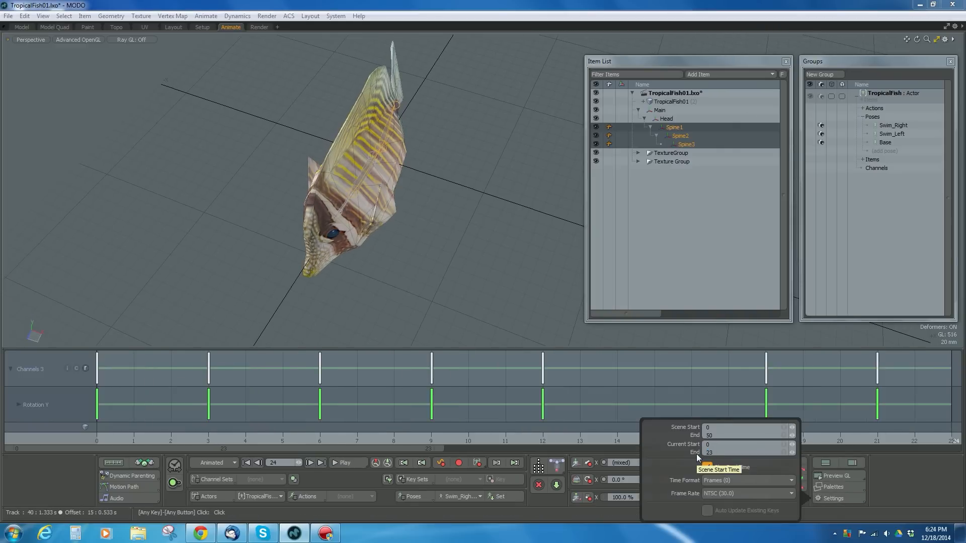
{"action": "left_click", "coordinate": [719, 436]}
{"action": "type", "text": "23"}
{"action": "key", "text": "Return"}
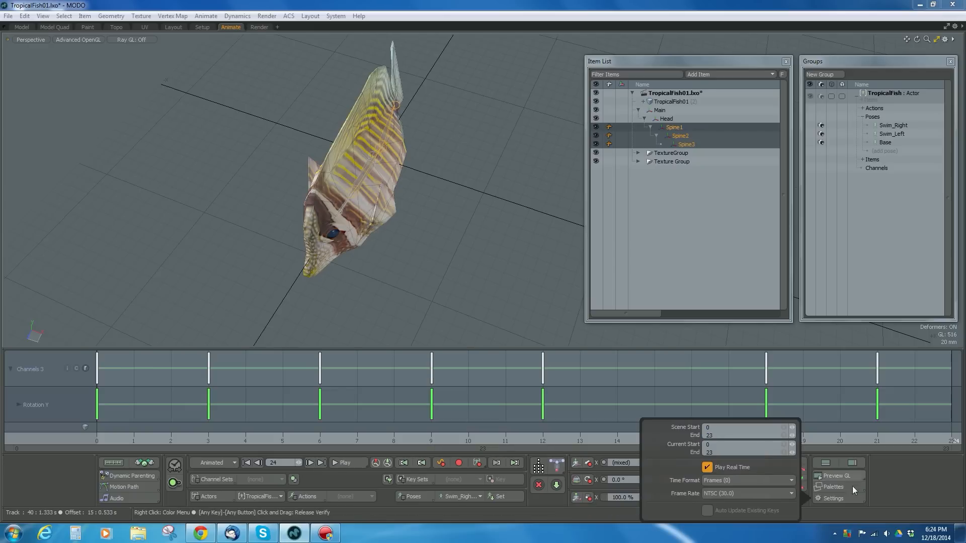
{"action": "left_click", "coordinate": [344, 464]}
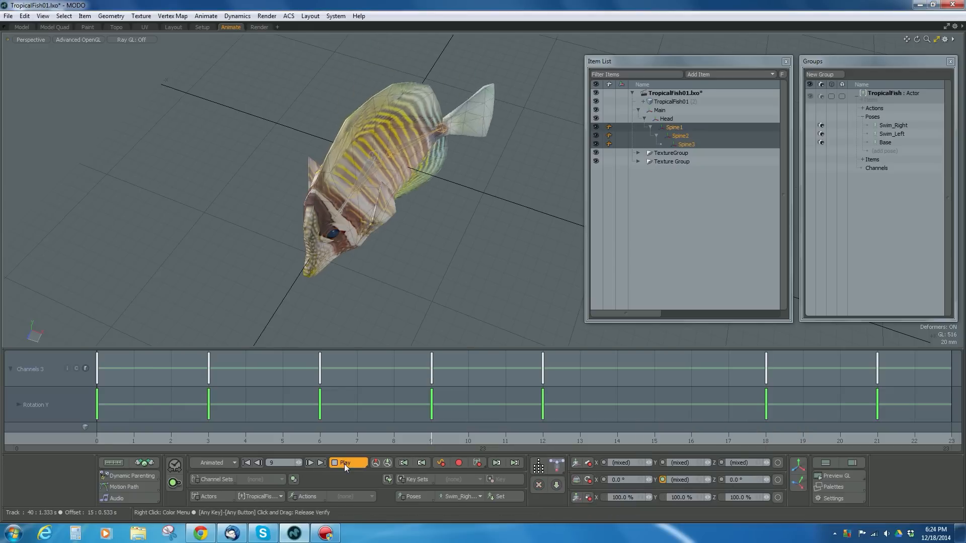
{"action": "left_click", "coordinate": [347, 464]}
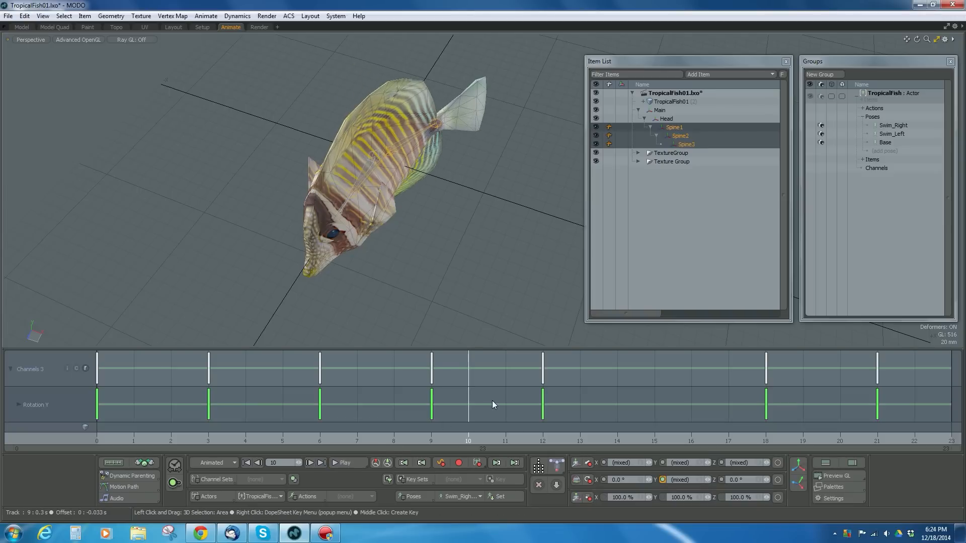
Step: Create a new action named Swim for the TropicalFish actor with Transfer enabled, so the existing keys go into it
{"action": "left_click", "coordinate": [863, 107]}
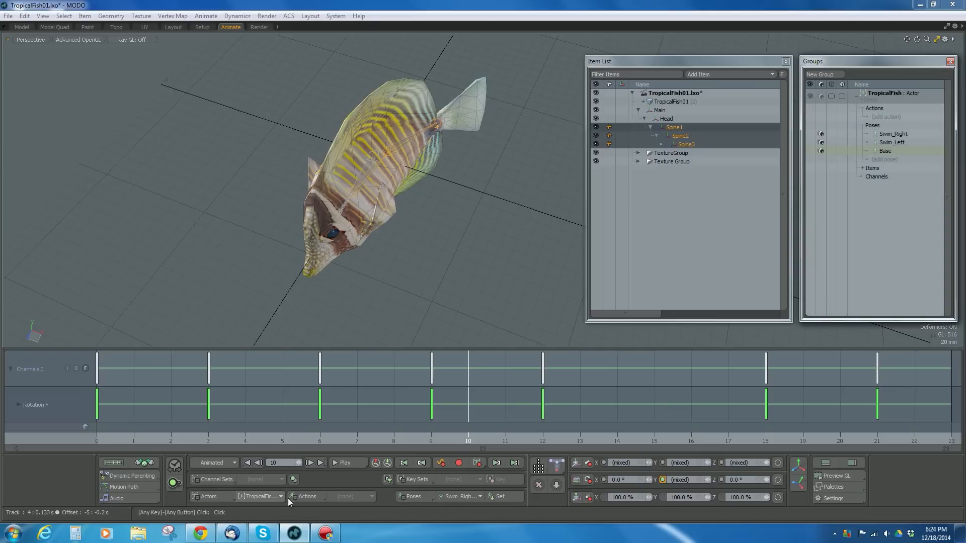
{"action": "left_click", "coordinate": [306, 498]}
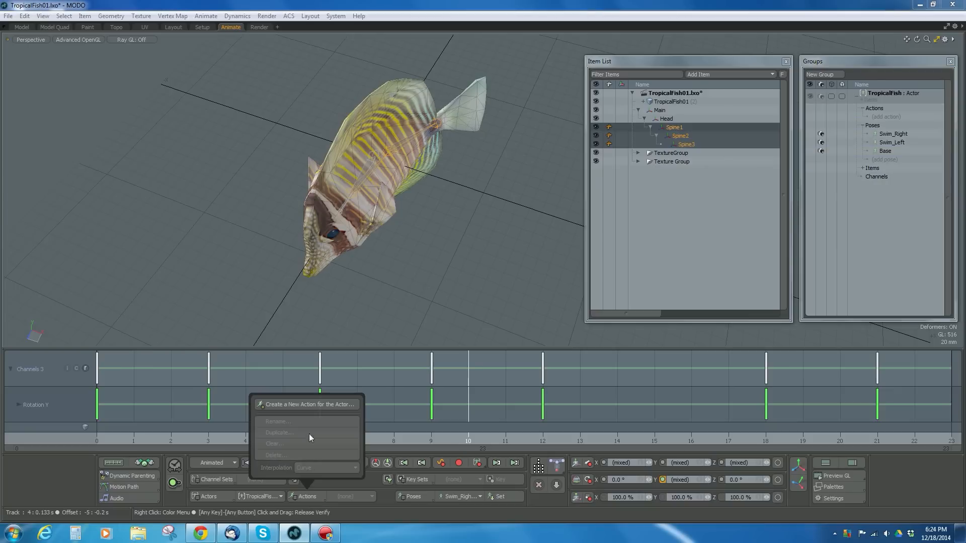
{"action": "left_click", "coordinate": [312, 406]}
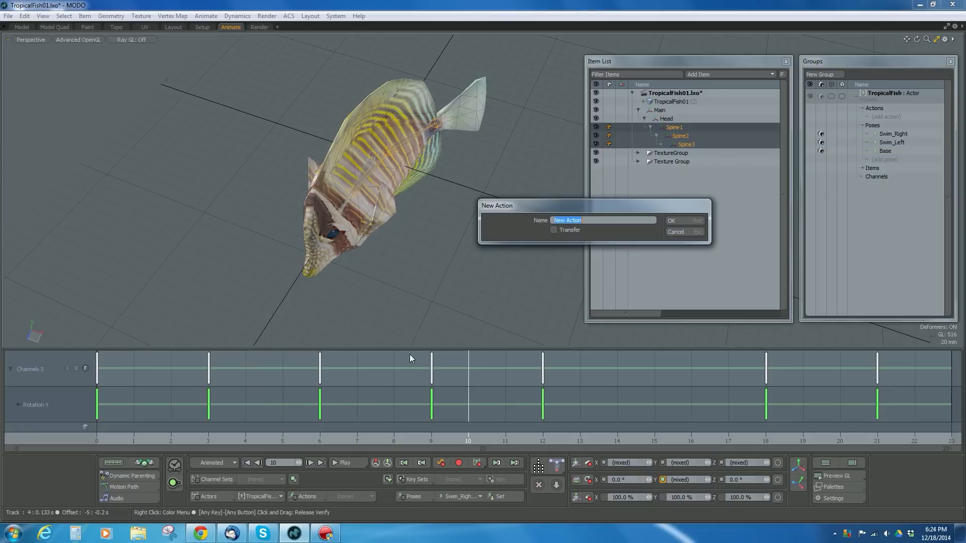
{"action": "type", "text": "Swim"}
{"action": "left_click", "coordinate": [555, 228]}
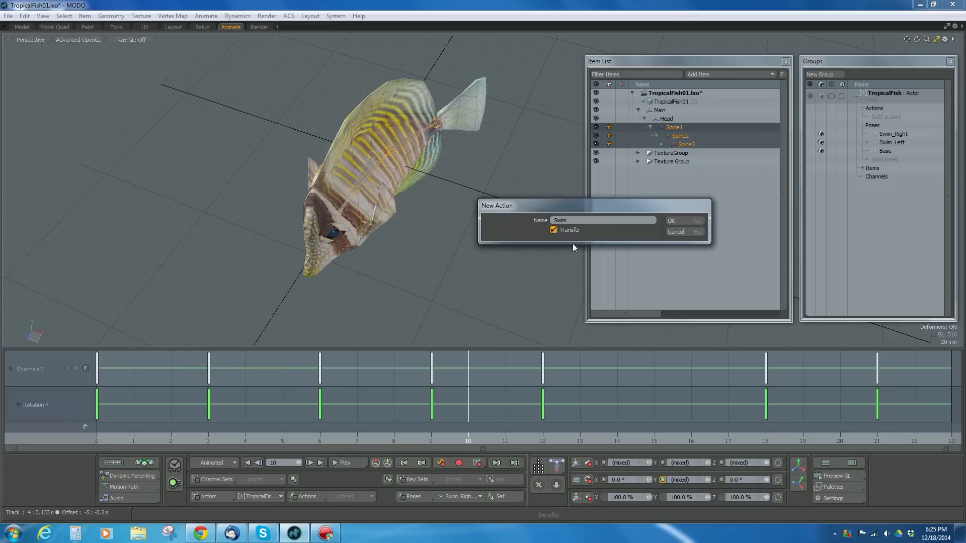
{"action": "left_click", "coordinate": [674, 220]}
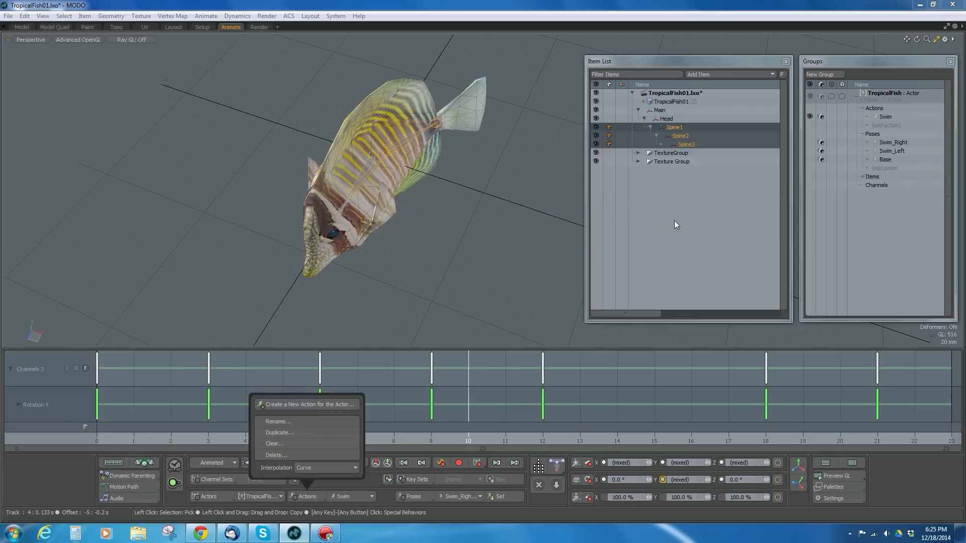
Step: Switch the actor's current action between (none) and Swim to compare them, ending on (none)
{"action": "left_click", "coordinate": [354, 499]}
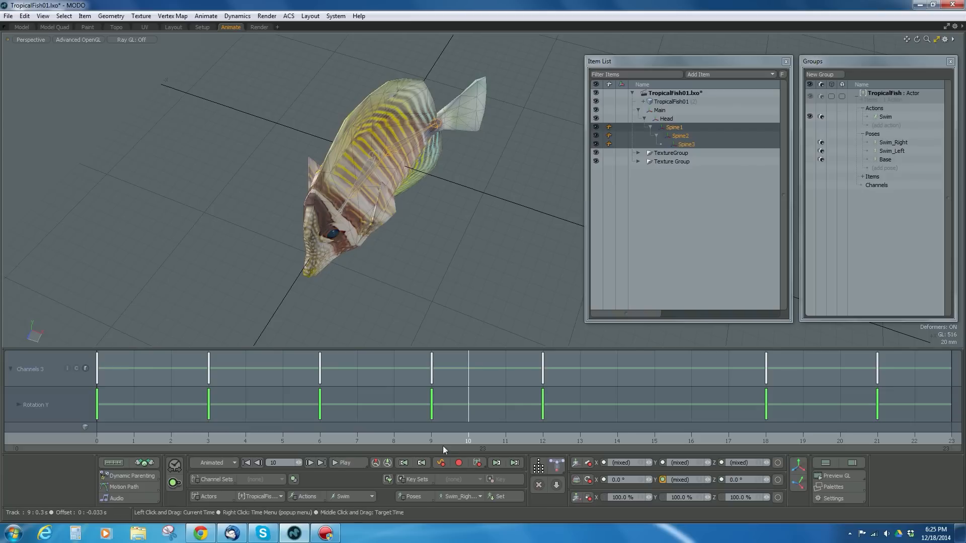
{"action": "left_click", "coordinate": [355, 497]}
{"action": "left_click", "coordinate": [357, 488]}
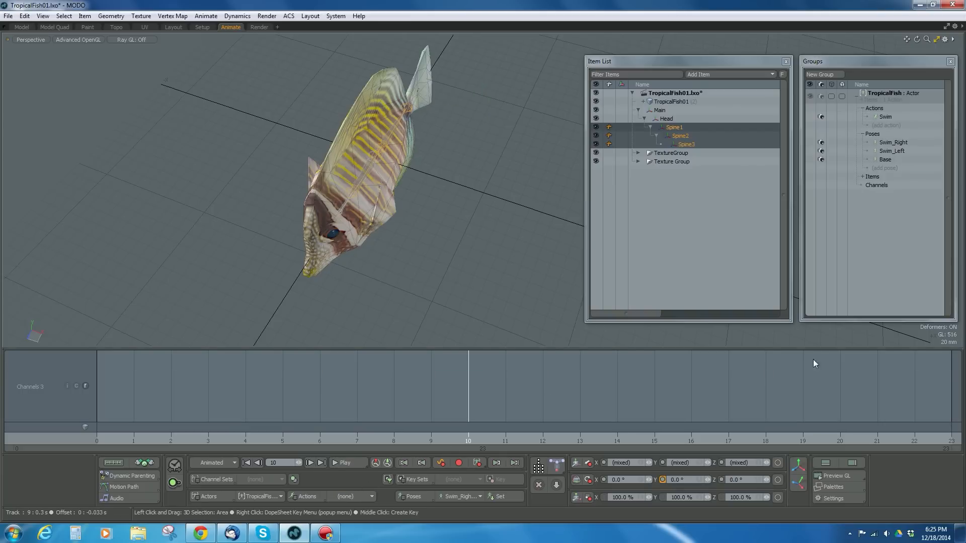
{"action": "left_click", "coordinate": [352, 497]}
{"action": "left_click", "coordinate": [355, 511]}
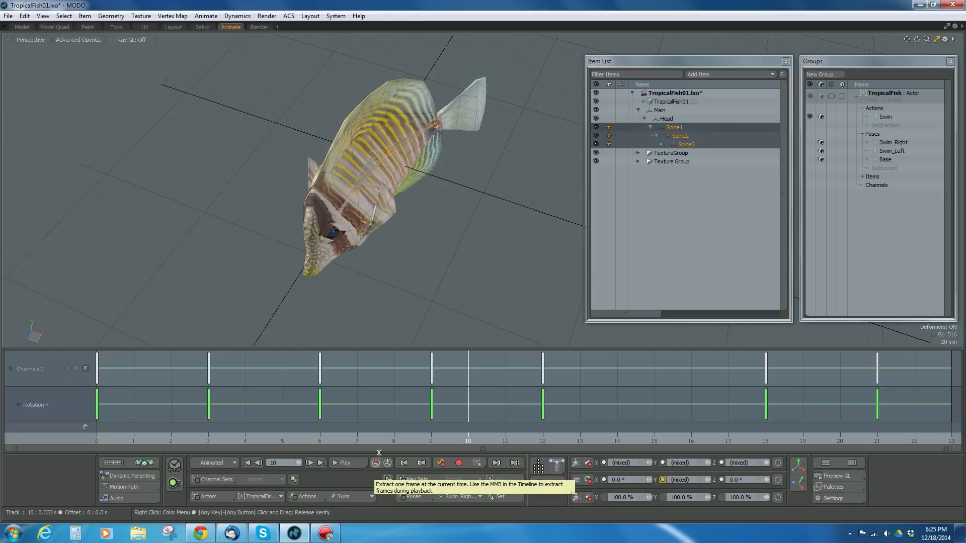
{"action": "left_click", "coordinate": [346, 494]}
{"action": "left_click", "coordinate": [346, 485]}
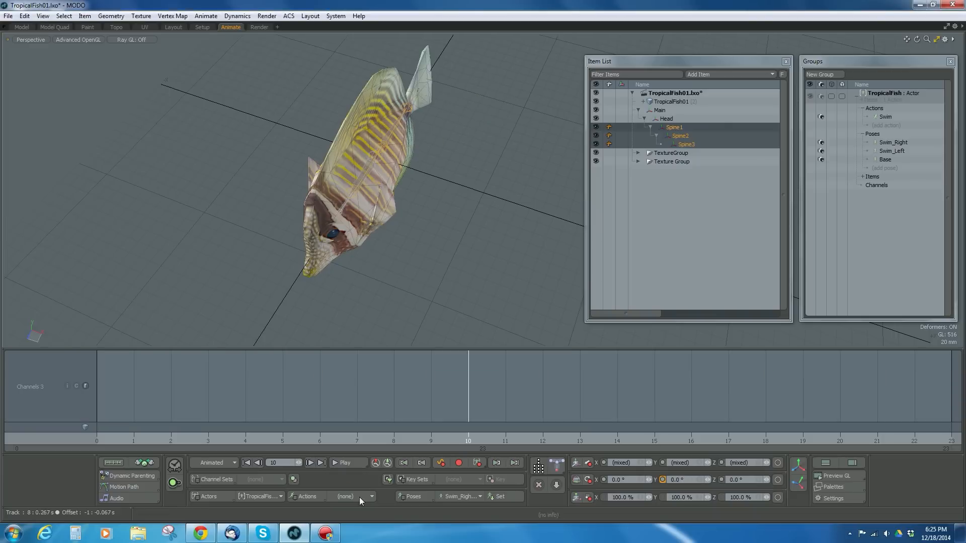
Step: At frame 0, key the Rotation X channels of Spine1, Spine2 and Spine3 and keep all three joints selected
{"action": "left_click_drag", "start_coordinate": [469, 441], "coordinate": [97, 440]}
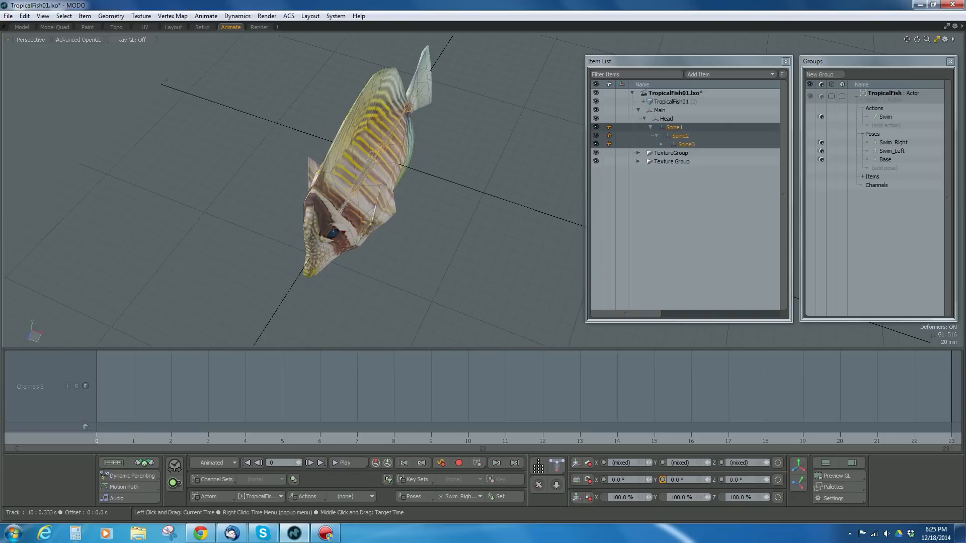
{"action": "left_click_drag", "start_coordinate": [442, 272], "coordinate": [421, 246], "text": "alt"}
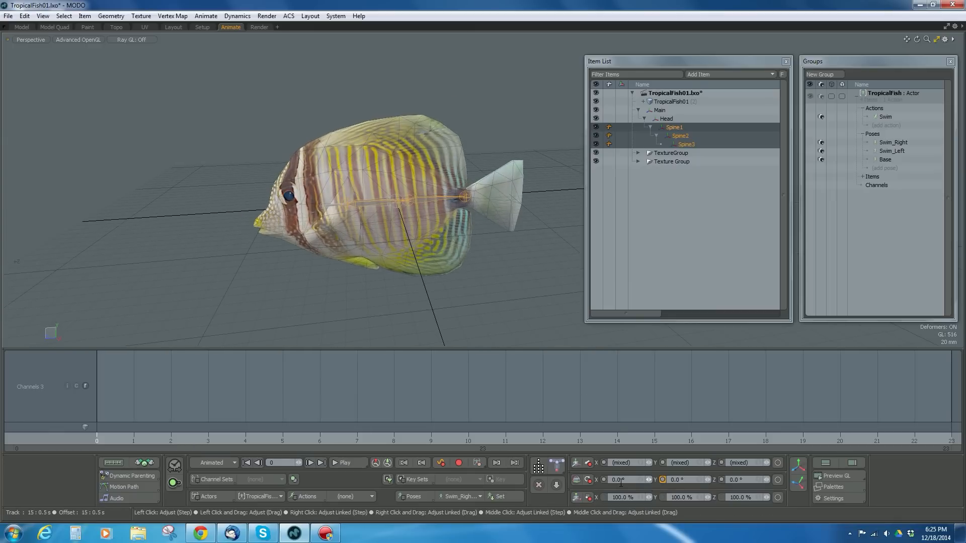
{"action": "left_click", "coordinate": [604, 480]}
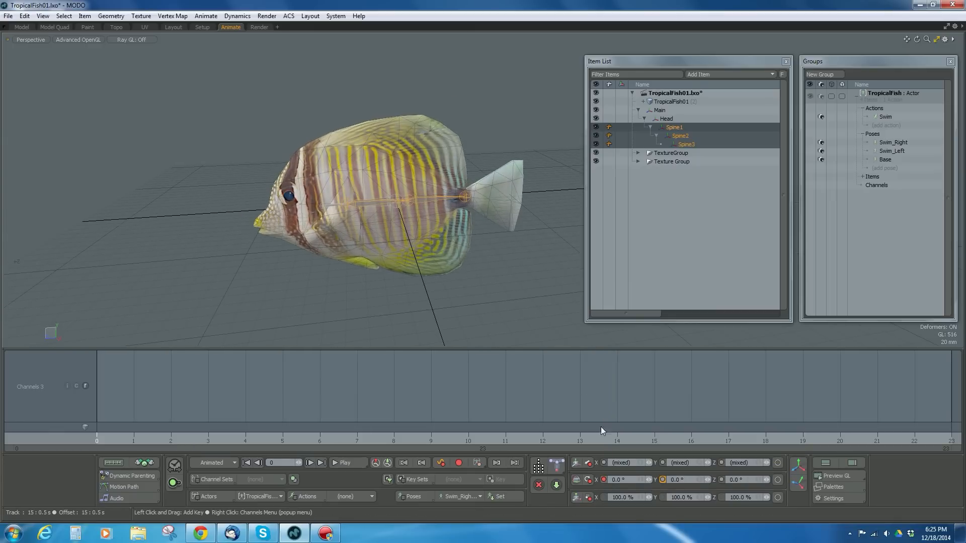
{"action": "left_click", "coordinate": [676, 129]}
{"action": "left_click", "coordinate": [679, 135], "text": "shift"}
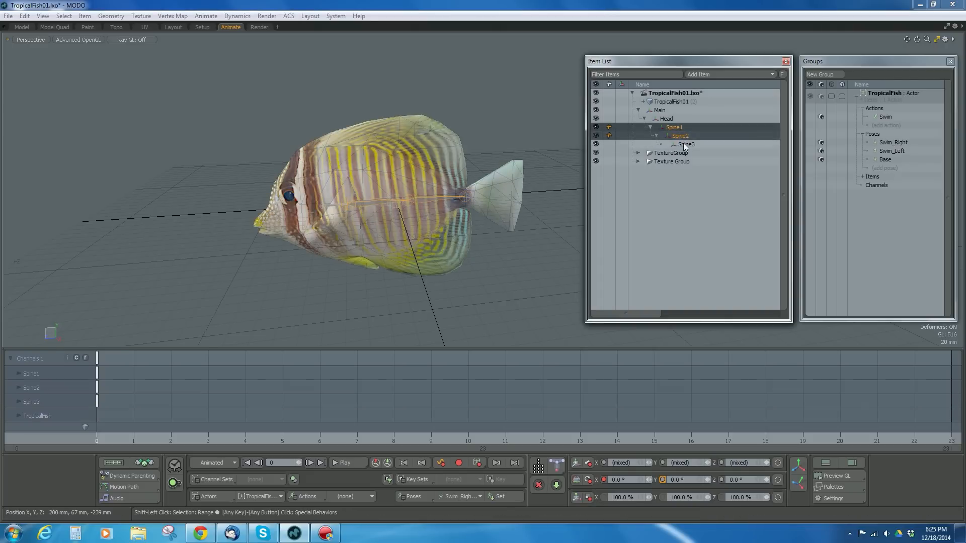
{"action": "left_click", "coordinate": [683, 143], "text": "shift"}
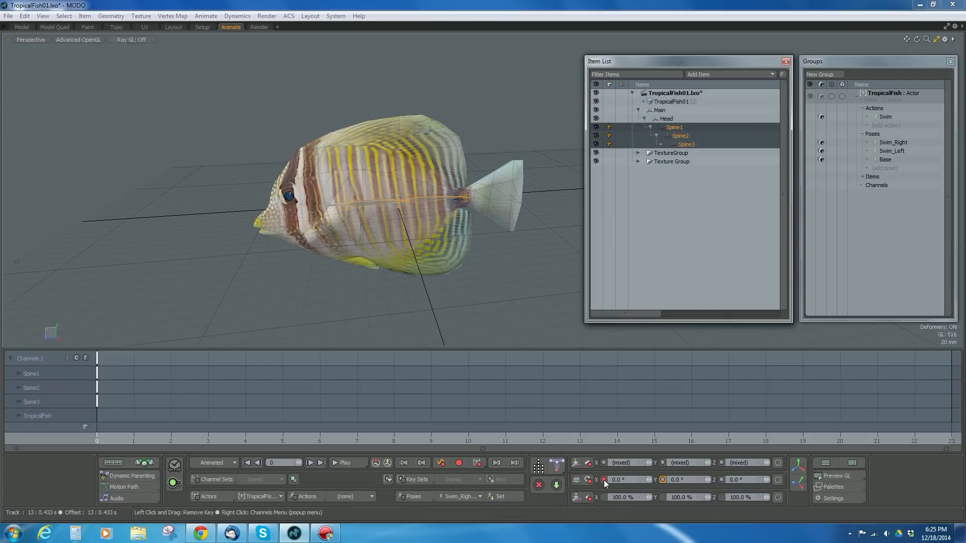
Step: Extend the timeline by setting both the scene end and the current end to frame 50
{"action": "left_click_drag", "start_coordinate": [97, 440], "coordinate": [839, 440]}
{"action": "left_click", "coordinate": [833, 499]}
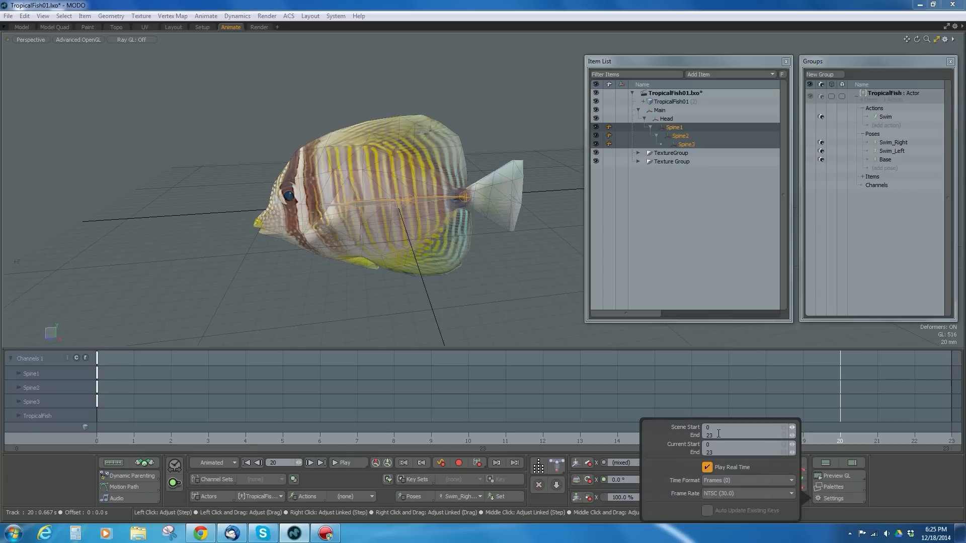
{"action": "type", "text": "30"}
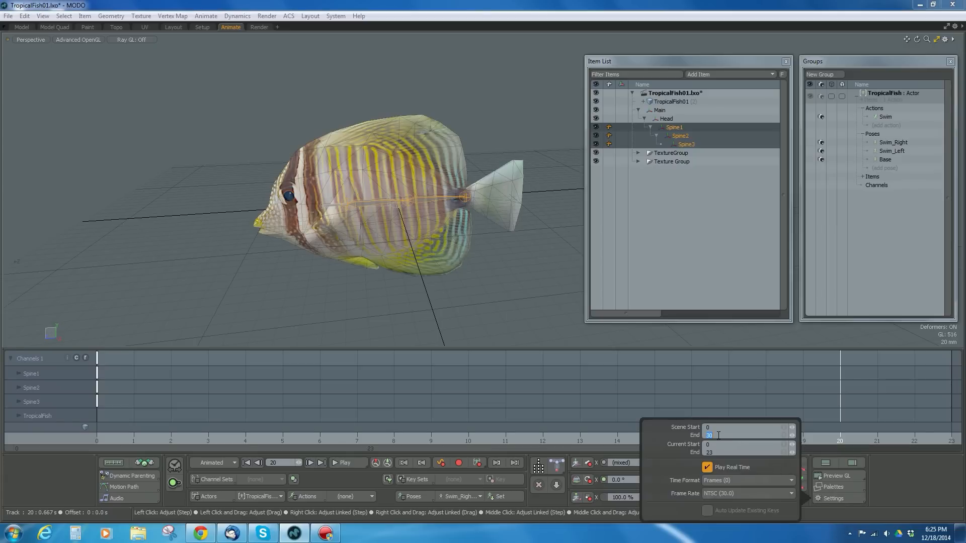
{"action": "type", "text": "50"}
{"action": "key", "text": "Return"}
{"action": "type", "text": "5"}
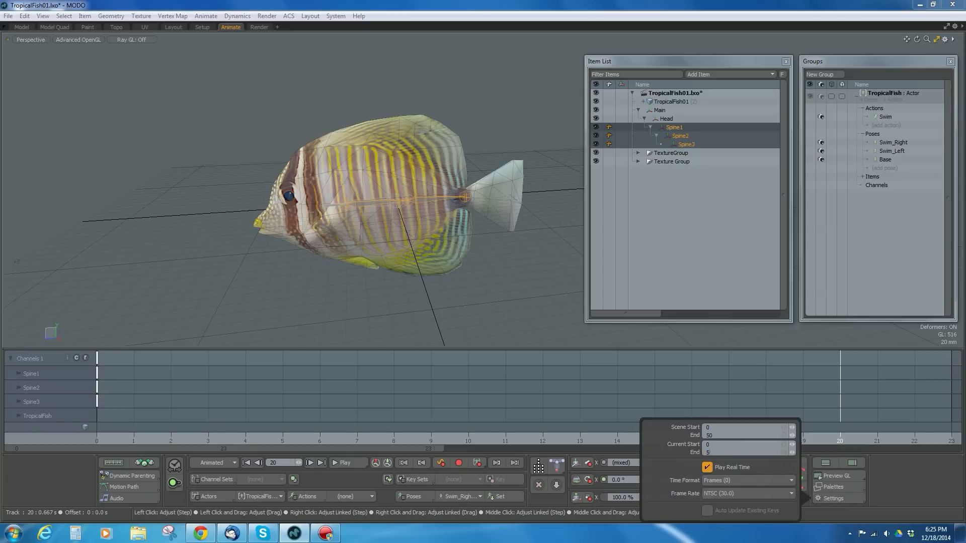
{"action": "type", "text": "0"}
{"action": "key", "text": "Return"}
Step: Key Rotation X of the three spine joints at frames 24, 6 and 18
{"action": "left_click_drag", "start_coordinate": [428, 434], "coordinate": [507, 438]}
{"action": "left_click", "coordinate": [604, 479]}
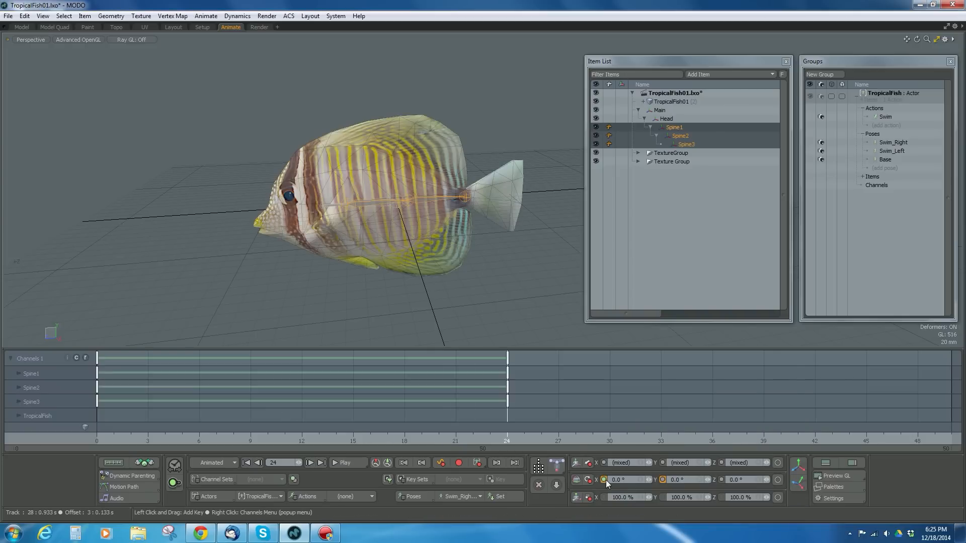
{"action": "left_click_drag", "start_coordinate": [506, 438], "coordinate": [199, 439]}
{"action": "left_click", "coordinate": [587, 480]}
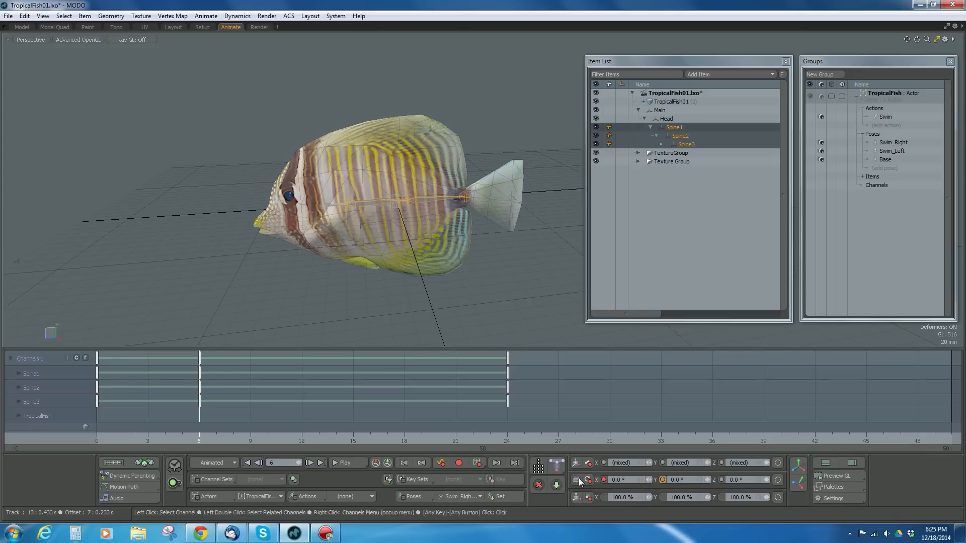
{"action": "left_click_drag", "start_coordinate": [299, 438], "coordinate": [199, 439]}
{"action": "left_click", "coordinate": [602, 480]}
Step: Set Rotation X of all three spine joints to -20° at frame 6 and 20° at frame 18
{"action": "left_click_drag", "start_coordinate": [437, 262], "coordinate": [408, 160], "text": "alt"}
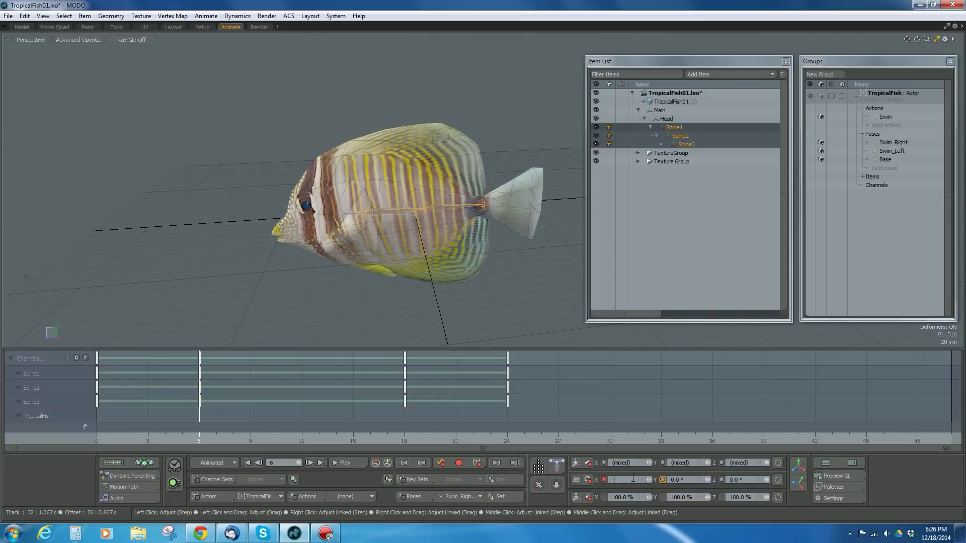
{"action": "key", "text": "Return"}
{"action": "left_click_drag", "start_coordinate": [214, 439], "coordinate": [404, 439]}
{"action": "key", "text": "Return"}
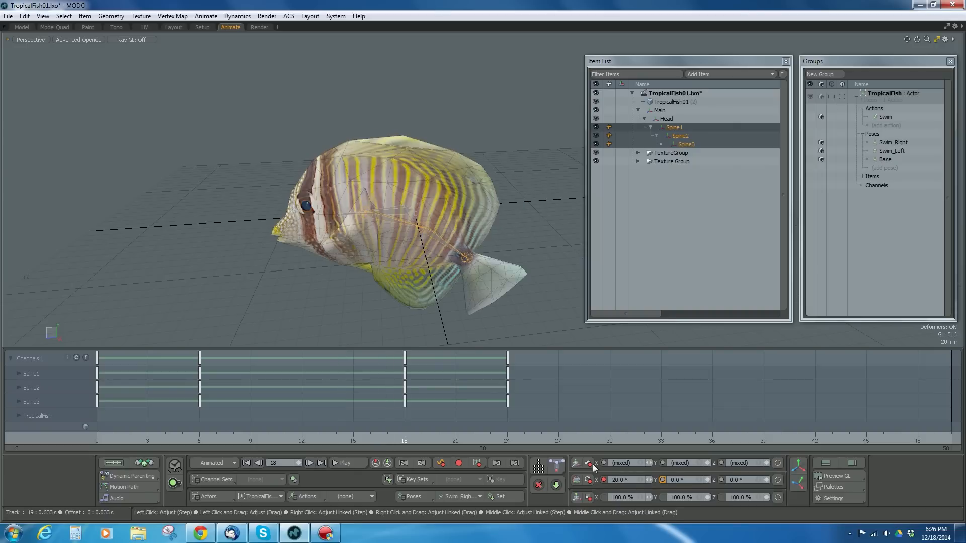
Step: Open the Graph Editor for the spine Rotation X curves and set their incoming and outgoing behaviors to Repeat
{"action": "left_click_drag", "start_coordinate": [416, 438], "coordinate": [148, 439]}
{"action": "left_click", "coordinate": [843, 487]}
{"action": "left_click", "coordinate": [766, 372]}
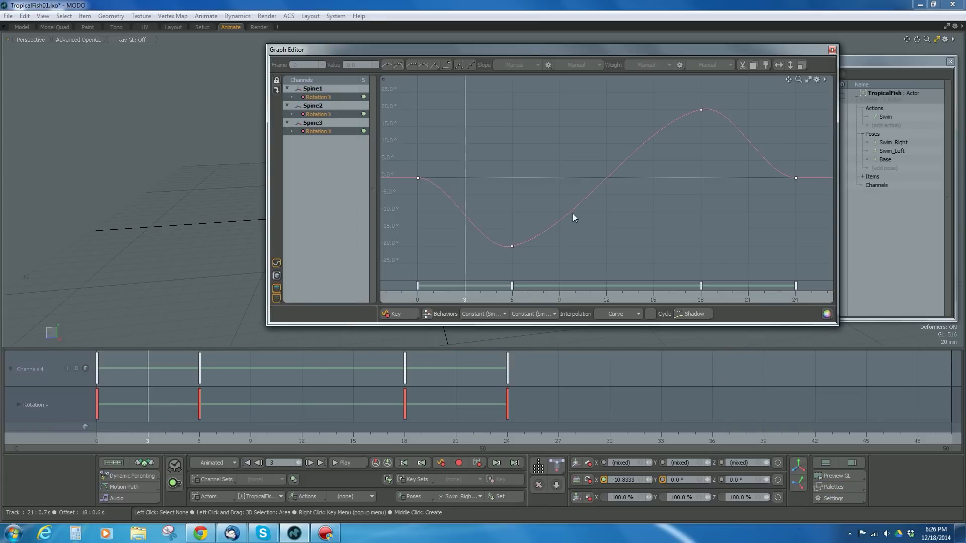
{"action": "left_click", "coordinate": [485, 314]}
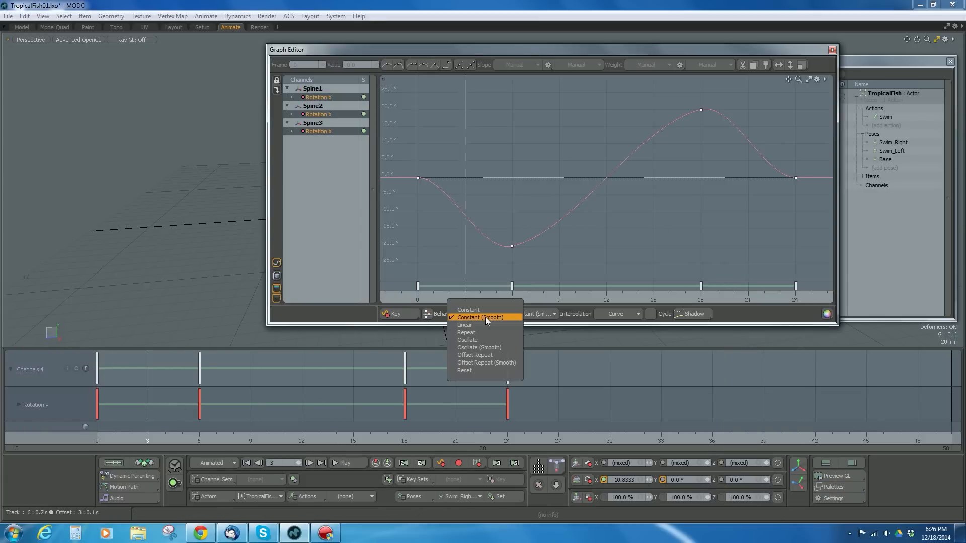
{"action": "left_click", "coordinate": [483, 330]}
{"action": "left_click", "coordinate": [525, 314]}
{"action": "left_click", "coordinate": [525, 327]}
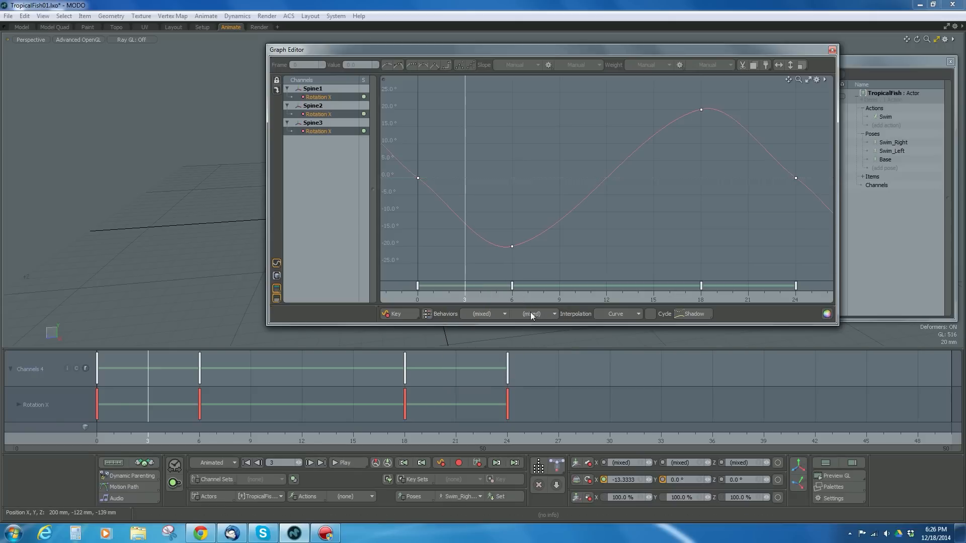
Step: Steepen the Rotation X tangents at frames 0 and 24, set the keys at frames 6 and 18 to Flat slope, and close the Graph Editor
{"action": "left_click_drag", "start_coordinate": [434, 146], "coordinate": [404, 207]}
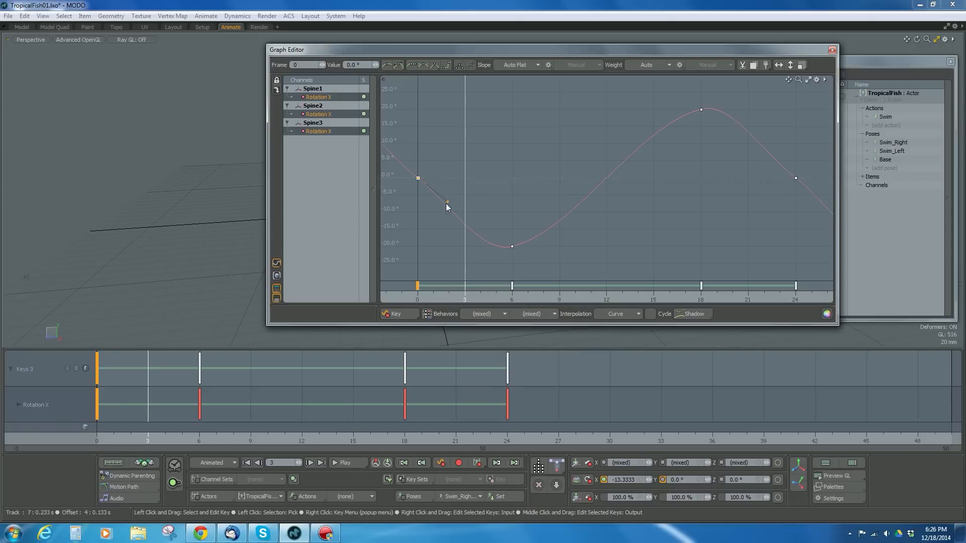
{"action": "left_click", "coordinate": [795, 177]}
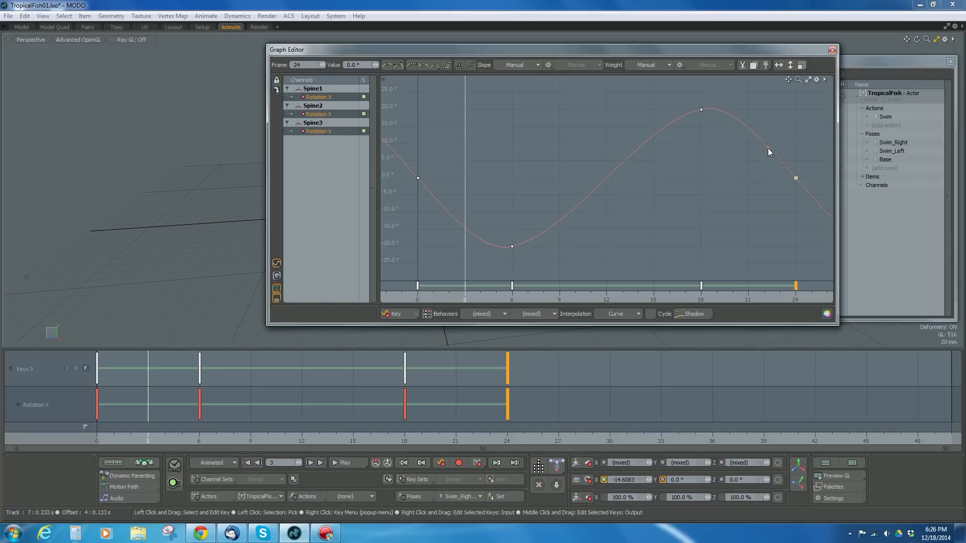
{"action": "left_click", "coordinate": [701, 110]}
{"action": "left_click", "coordinate": [511, 246], "text": "shift"}
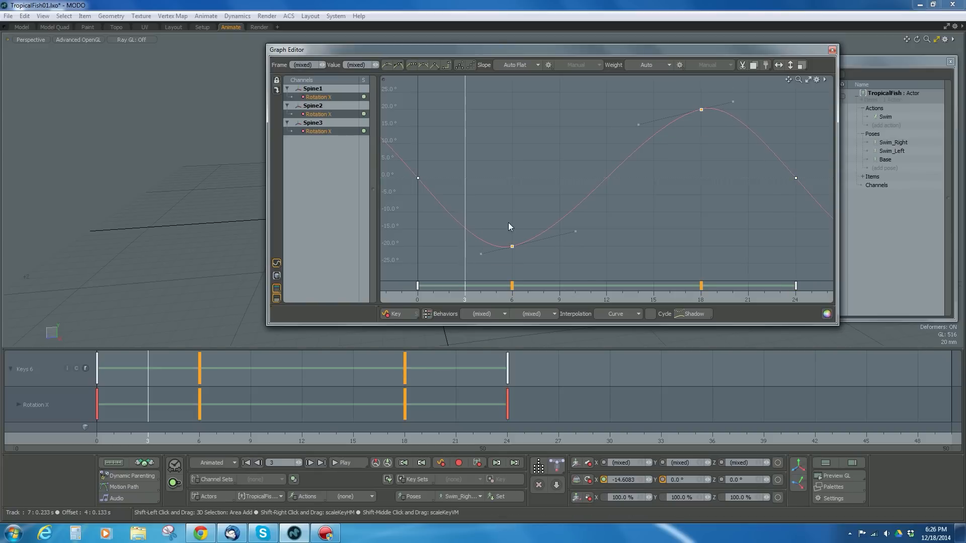
{"action": "left_click", "coordinate": [506, 67]}
{"action": "left_click", "coordinate": [516, 22]}
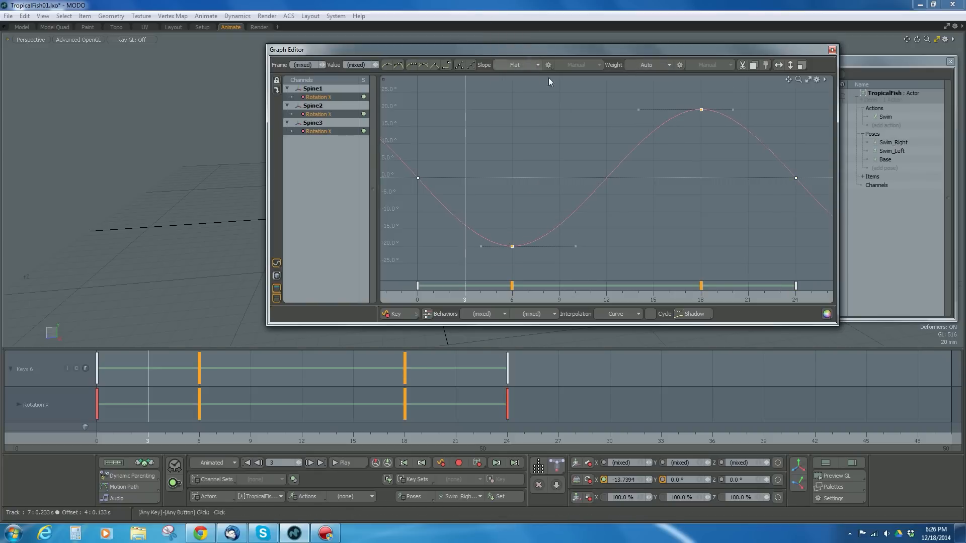
{"action": "left_click", "coordinate": [640, 191]}
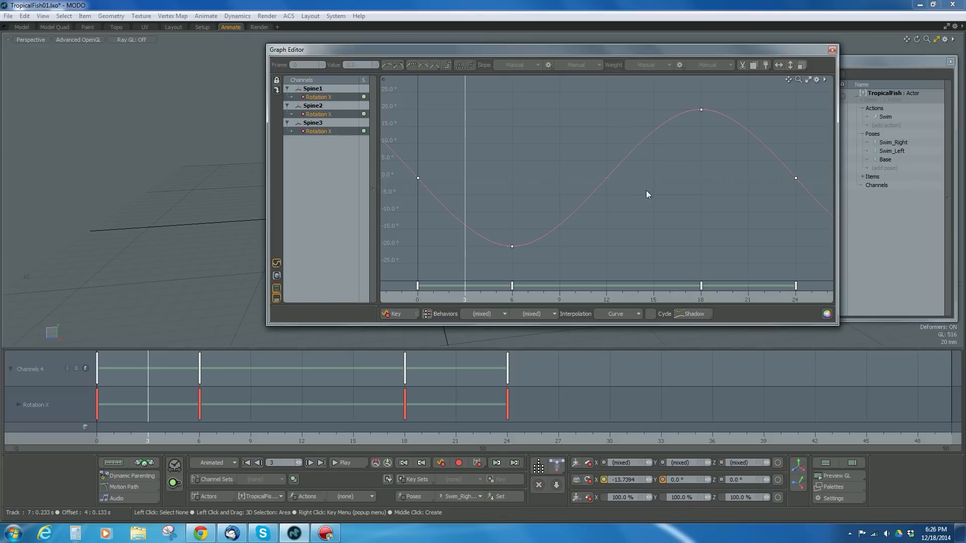
{"action": "left_click", "coordinate": [832, 52]}
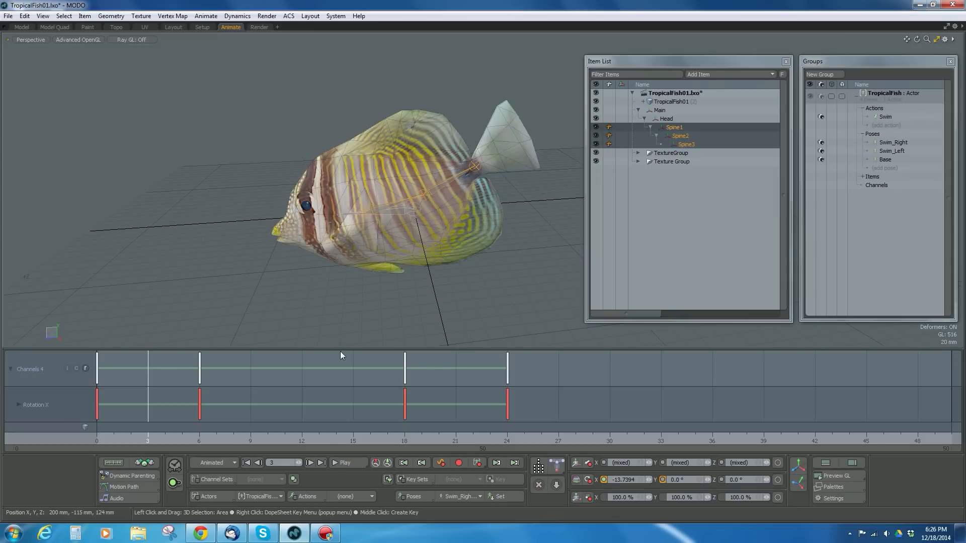
Step: Stagger the Rotation X keys by shifting Spine2's keys 3 frames later and Spine3's keys 6 frames later
{"action": "left_click", "coordinate": [682, 127]}
{"action": "left_click", "coordinate": [685, 137], "text": "ctrl"}
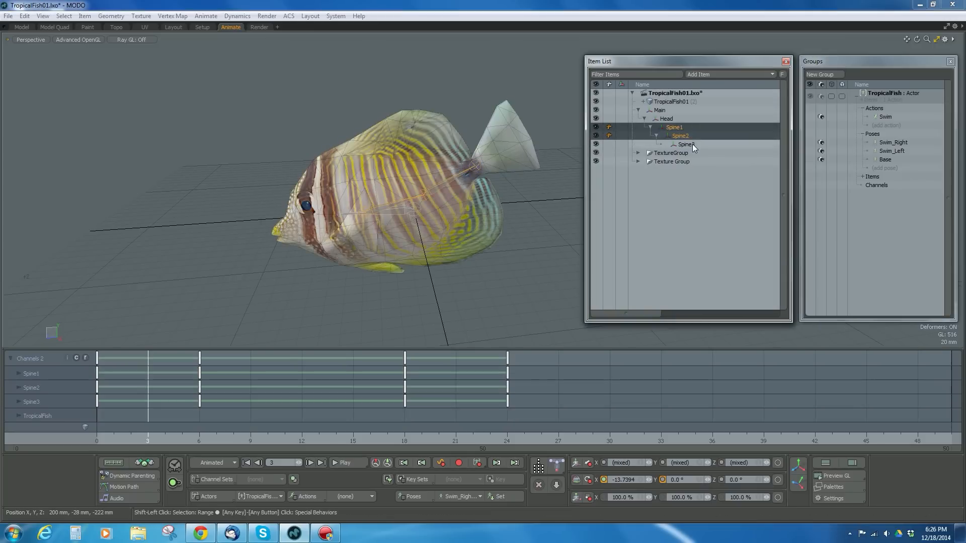
{"action": "left_click", "coordinate": [692, 145], "text": "ctrl"}
{"action": "left_click_drag", "start_coordinate": [527, 408], "coordinate": [148, 389]}
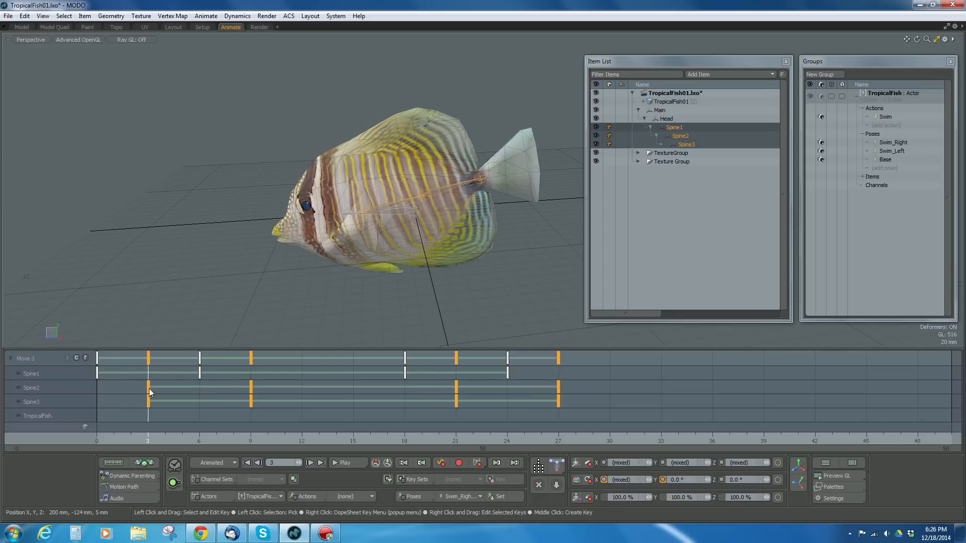
{"action": "left_click", "coordinate": [595, 401]}
{"action": "left_click_drag", "start_coordinate": [595, 400], "coordinate": [203, 399]}
Step: Key the staggered Rotation X channels of the spine joints at frames 24 and 0 to close the loop
{"action": "mouse_move", "coordinate": [166, 440]}
{"action": "left_mouse_down"}
{"action": "mouse_move", "coordinate": [181, 441]}
{"action": "mouse_move", "coordinate": [96, 440]}
{"action": "mouse_move", "coordinate": [712, 440]}
{"action": "mouse_move", "coordinate": [97, 441]}
{"action": "left_mouse_up"}
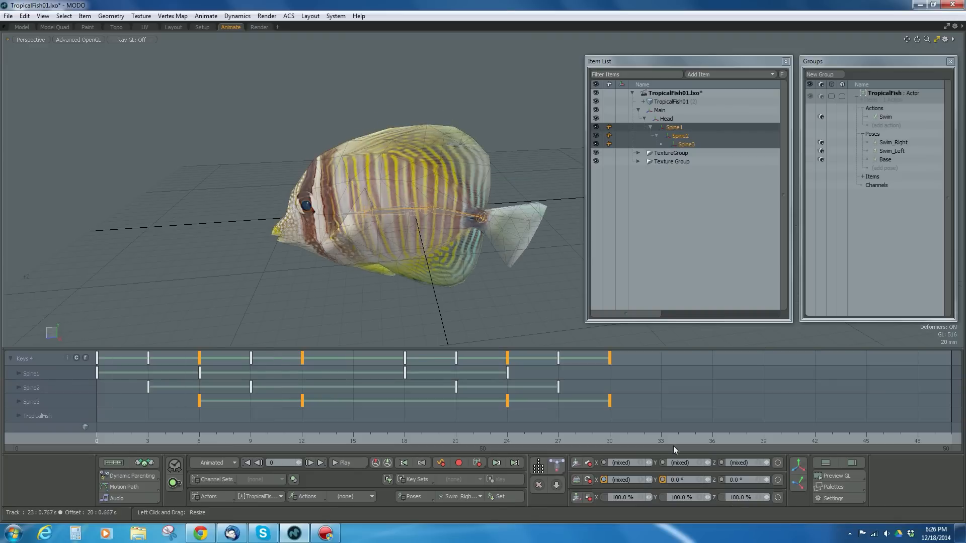
{"action": "left_click", "coordinate": [490, 440]}
{"action": "left_click", "coordinate": [506, 441]}
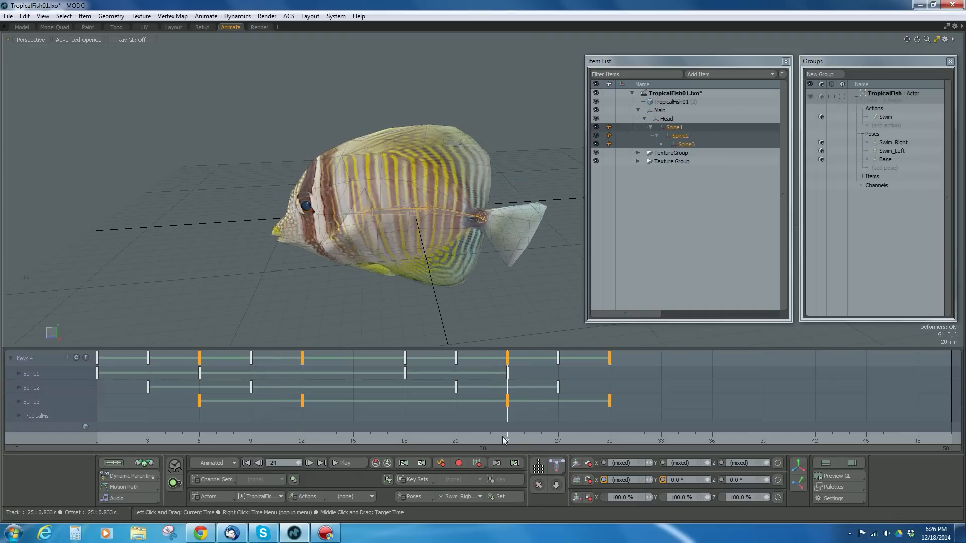
{"action": "left_click", "coordinate": [460, 466]}
{"action": "left_click_drag", "start_coordinate": [490, 440], "coordinate": [97, 441]}
{"action": "left_click", "coordinate": [440, 463]}
{"action": "key", "text": "Right"}
{"action": "mouse_move", "coordinate": [108, 441]}
{"action": "left_mouse_down"}
{"action": "mouse_move", "coordinate": [525, 441]}
{"action": "mouse_move", "coordinate": [96, 440]}
{"action": "left_mouse_up"}
Step: Set the scene's end frame to 23 and play back the up-and-down motion to check the loop
{"action": "left_click", "coordinate": [839, 498]}
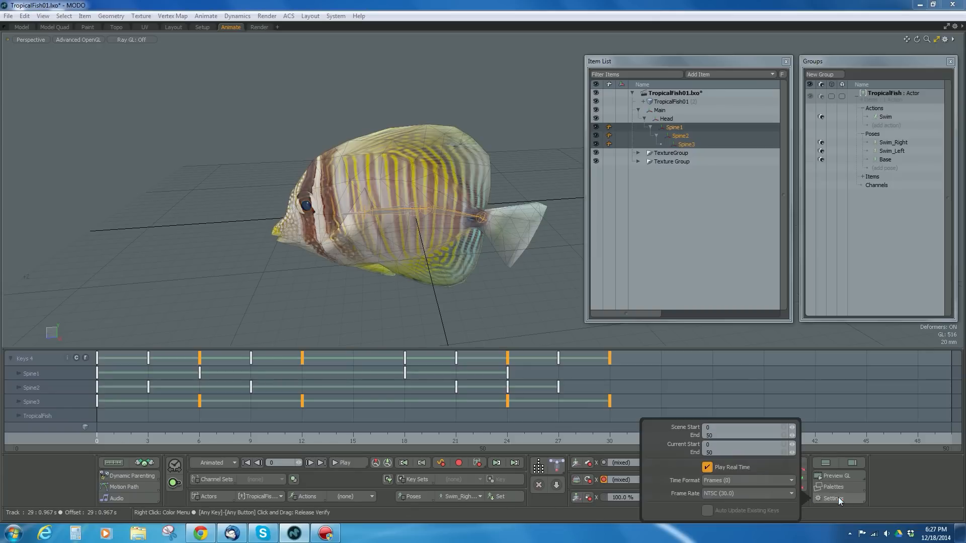
{"action": "left_click_drag", "start_coordinate": [720, 436], "coordinate": [683, 436]}
{"action": "type", "text": "23"}
{"action": "key", "text": "Return"}
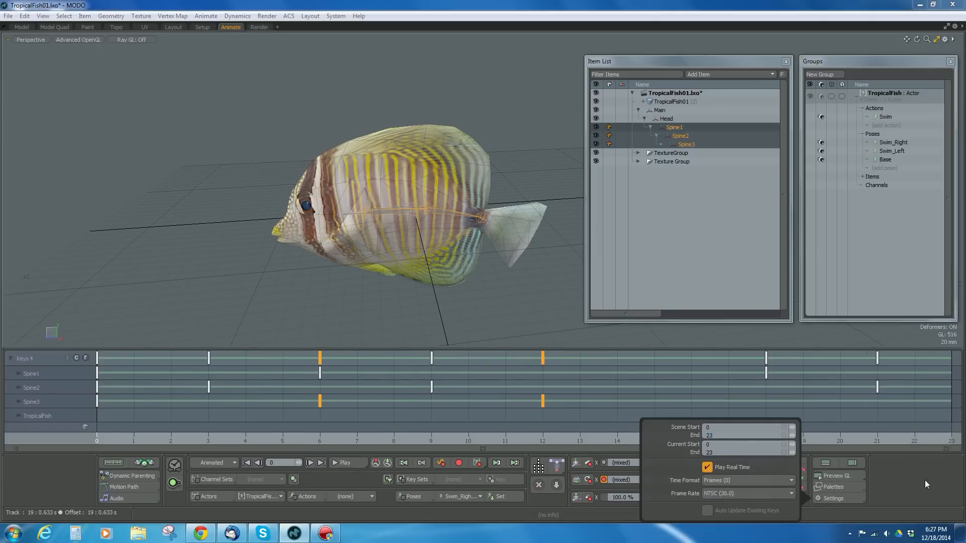
{"action": "left_click", "coordinate": [338, 463]}
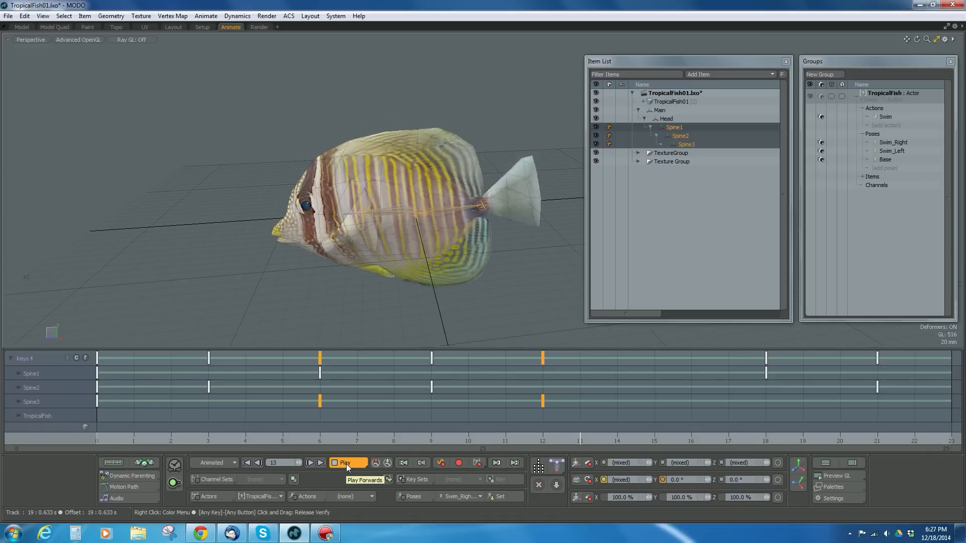
{"action": "left_click", "coordinate": [346, 463]}
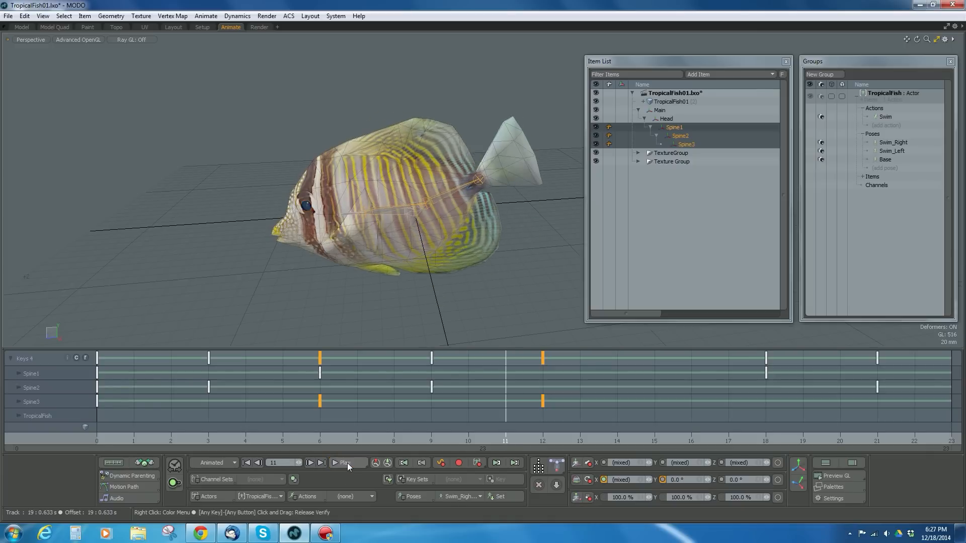
Step: Create a new action named UpDown for the TropicalFish actor with Transfer enabled, storing the Rotation X animation
{"action": "left_click", "coordinate": [307, 496]}
{"action": "left_click", "coordinate": [307, 405]}
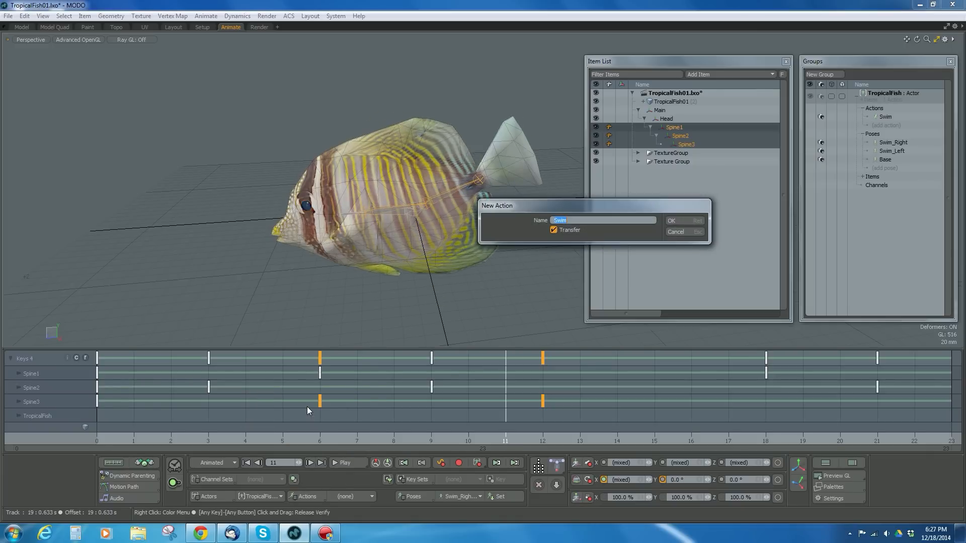
{"action": "type", "text": "UpDown"}
{"action": "left_click", "coordinate": [674, 222]}
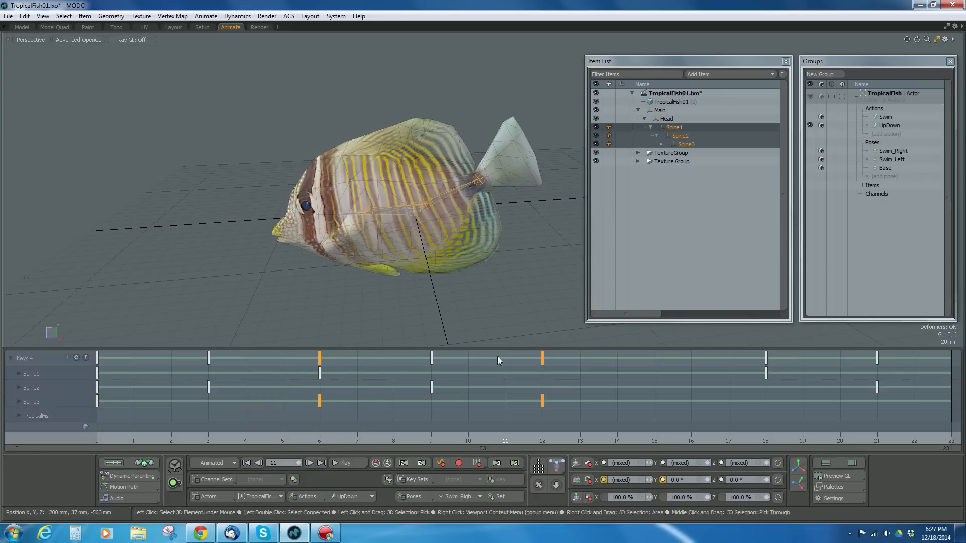
Step: Set the actor's active action to none and scrub the timeline back to frame 0
{"action": "left_click", "coordinate": [339, 501]}
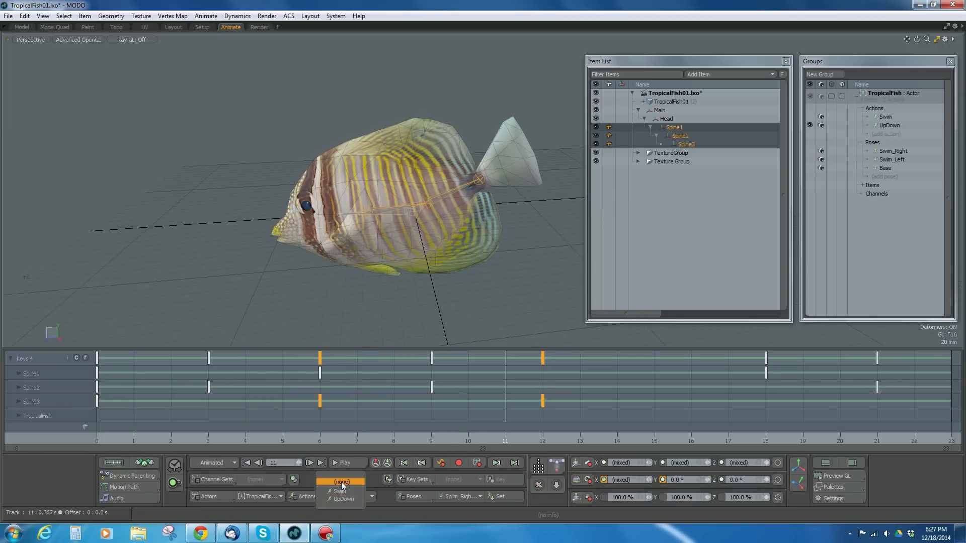
{"action": "left_click", "coordinate": [341, 482]}
{"action": "mouse_move", "coordinate": [502, 438]}
{"action": "left_mouse_down"}
{"action": "mouse_move", "coordinate": [96, 439]}
{"action": "mouse_move", "coordinate": [951, 439]}
{"action": "mouse_move", "coordinate": [97, 439]}
{"action": "mouse_move", "coordinate": [951, 439]}
{"action": "mouse_move", "coordinate": [134, 438]}
{"action": "mouse_move", "coordinate": [914, 439]}
{"action": "mouse_move", "coordinate": [479, 443]}
{"action": "left_mouse_up"}
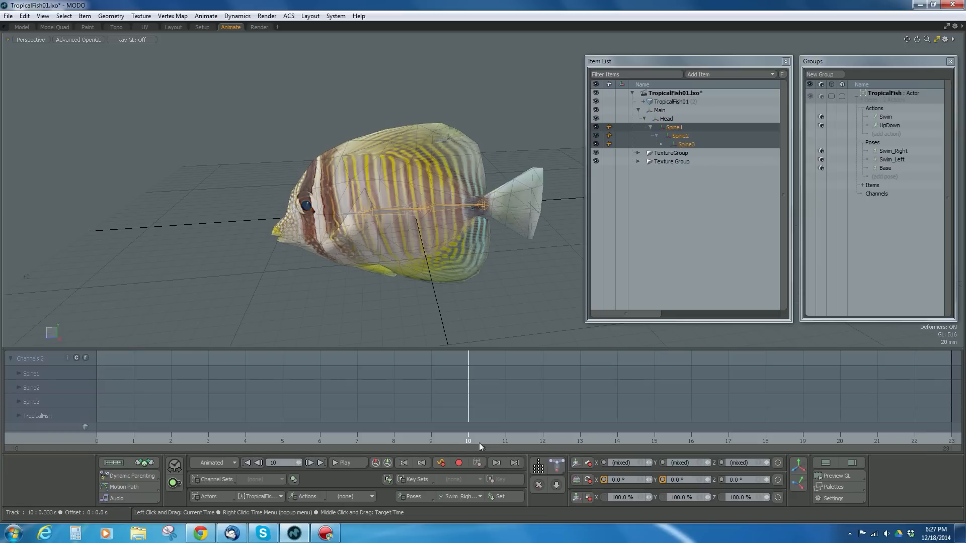
{"action": "left_click_drag", "start_coordinate": [478, 443], "coordinate": [96, 440]}
Step: Activate the Swim action, scrub and play it back, and switch to the UpDown action during playback
{"action": "left_click", "coordinate": [360, 497]}
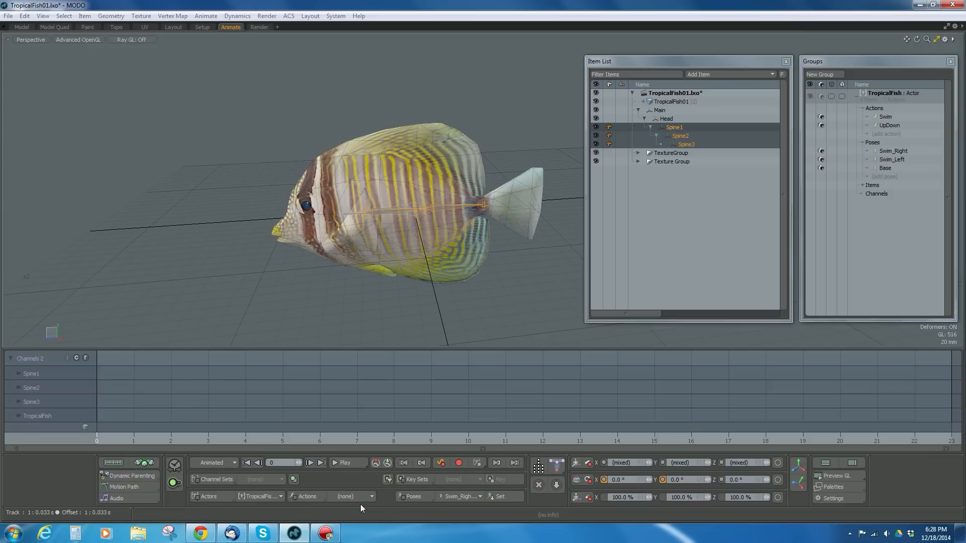
{"action": "left_click", "coordinate": [361, 504]}
{"action": "left_click_drag", "start_coordinate": [325, 441], "coordinate": [134, 440]}
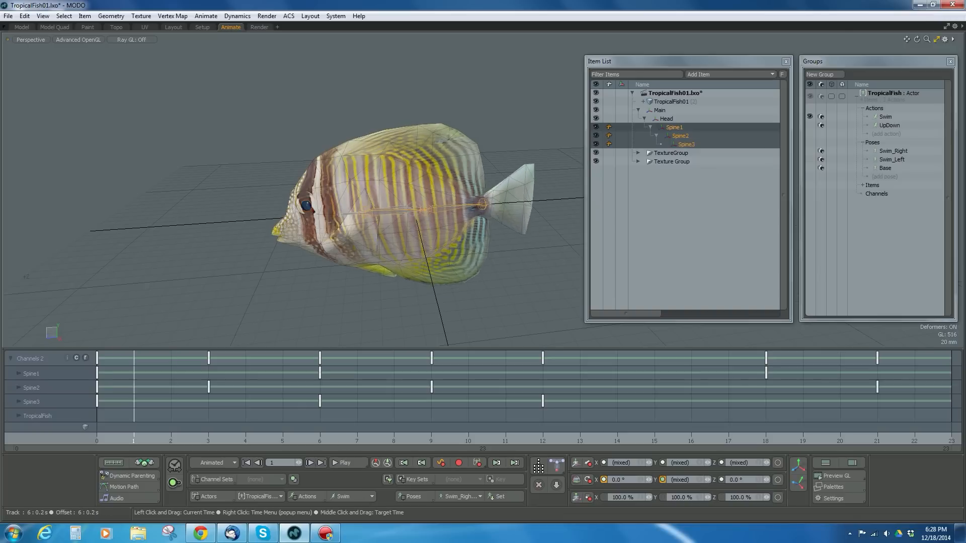
{"action": "left_click", "coordinate": [345, 462]}
{"action": "left_click", "coordinate": [352, 496]}
{"action": "left_click", "coordinate": [356, 499]}
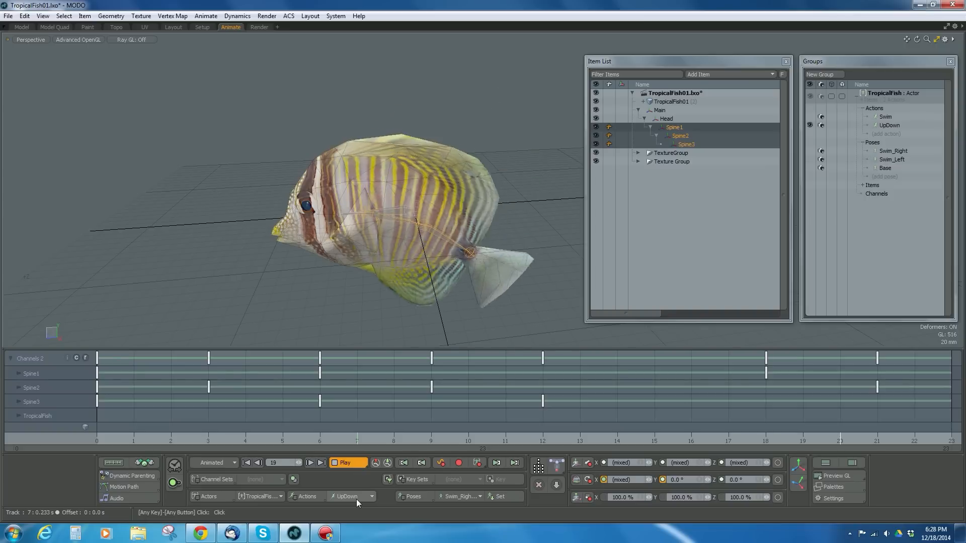
Step: Set the actor's active action back to none and stop the playback
{"action": "left_click", "coordinate": [356, 495]}
{"action": "left_click", "coordinate": [358, 487]}
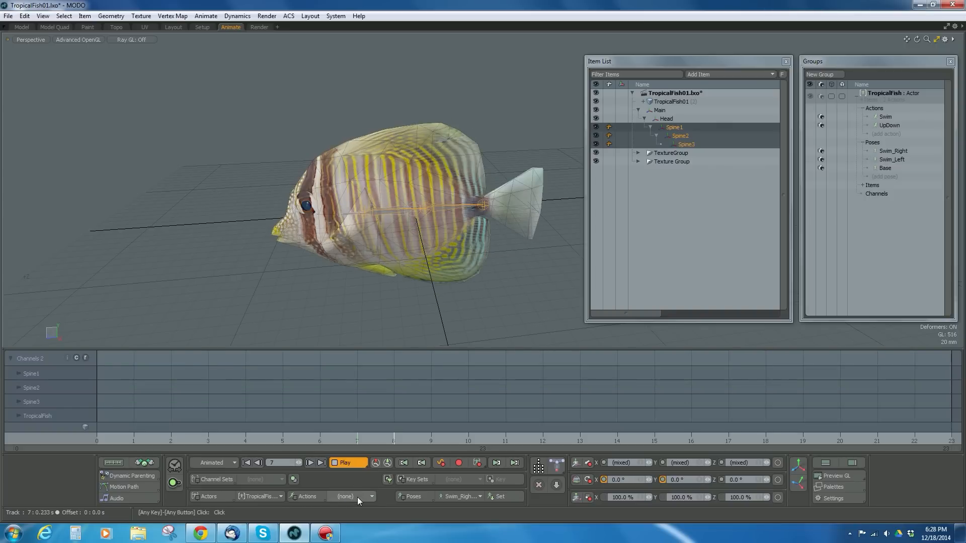
{"action": "left_click", "coordinate": [357, 498]}
{"action": "left_click", "coordinate": [358, 487]}
{"action": "left_click", "coordinate": [347, 462]}
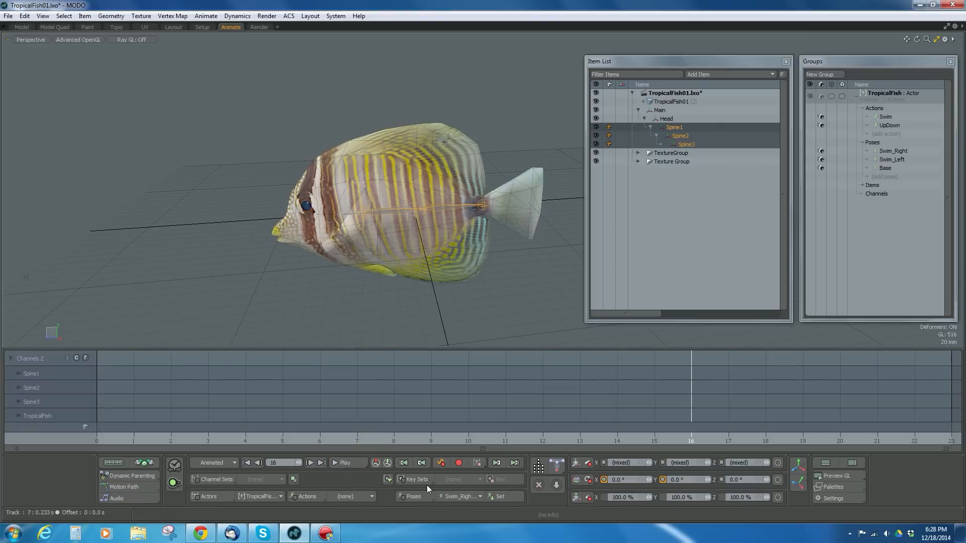